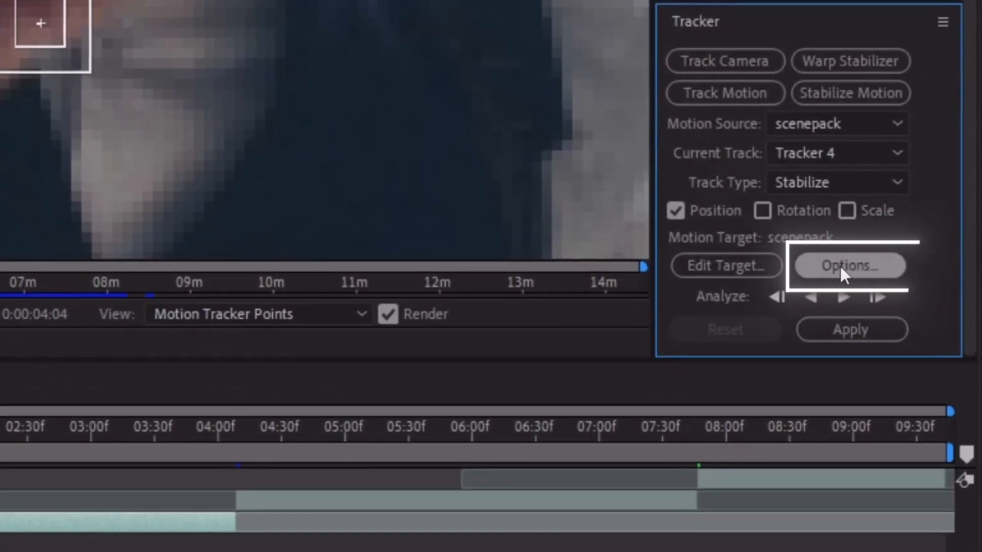
Set Tracker 4's motion options to Stop Tracking if confidence is below 80%.
left_click(842, 266)
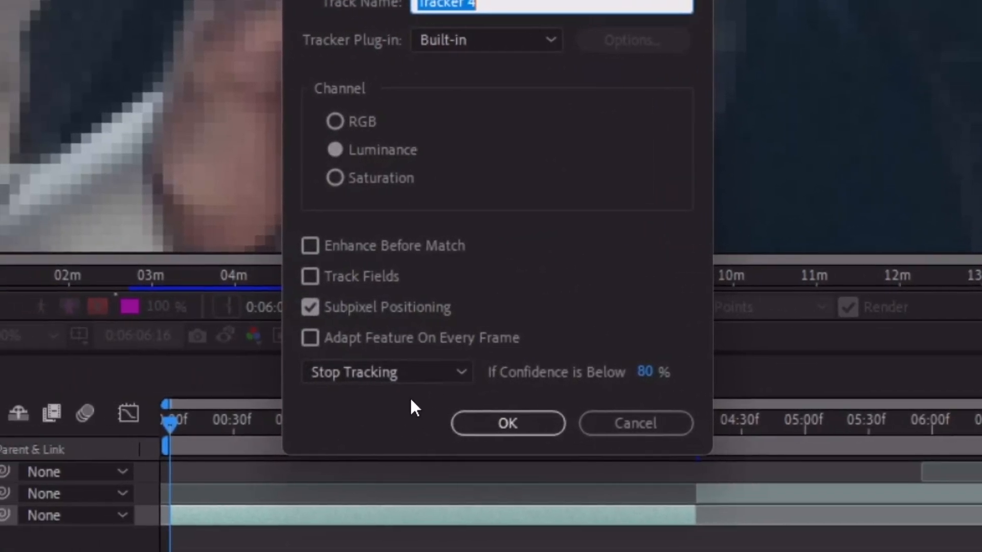
left_click(374, 364)
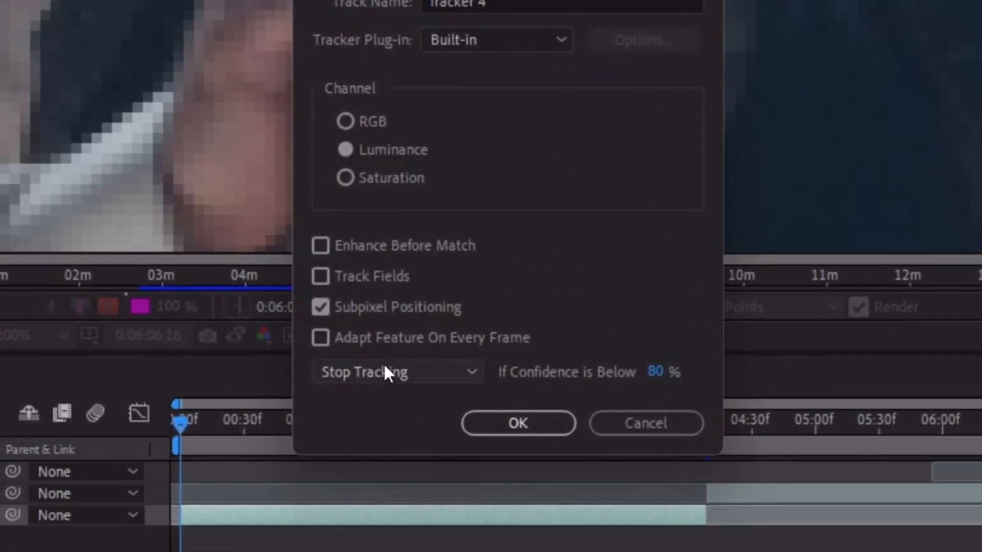
left_click(386, 424)
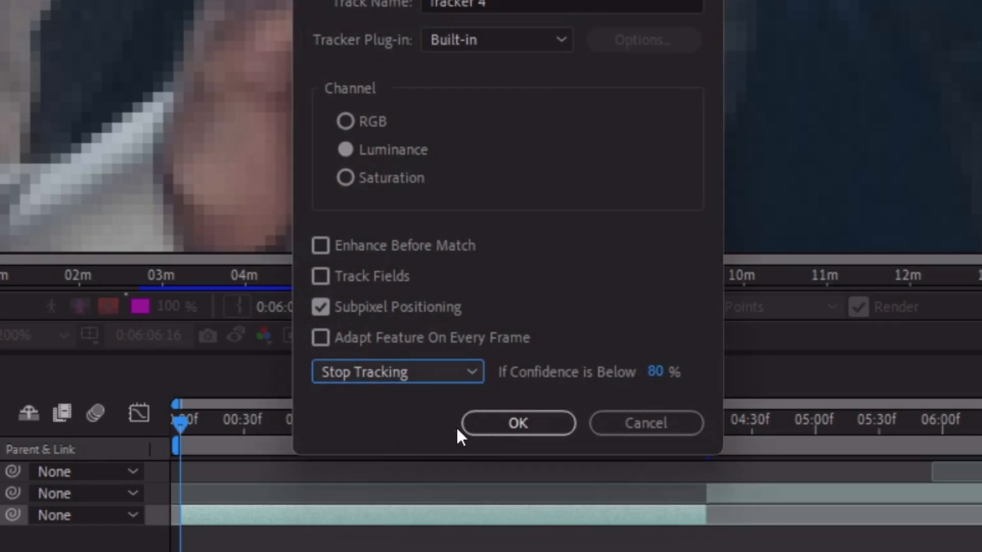
left_click(514, 423)
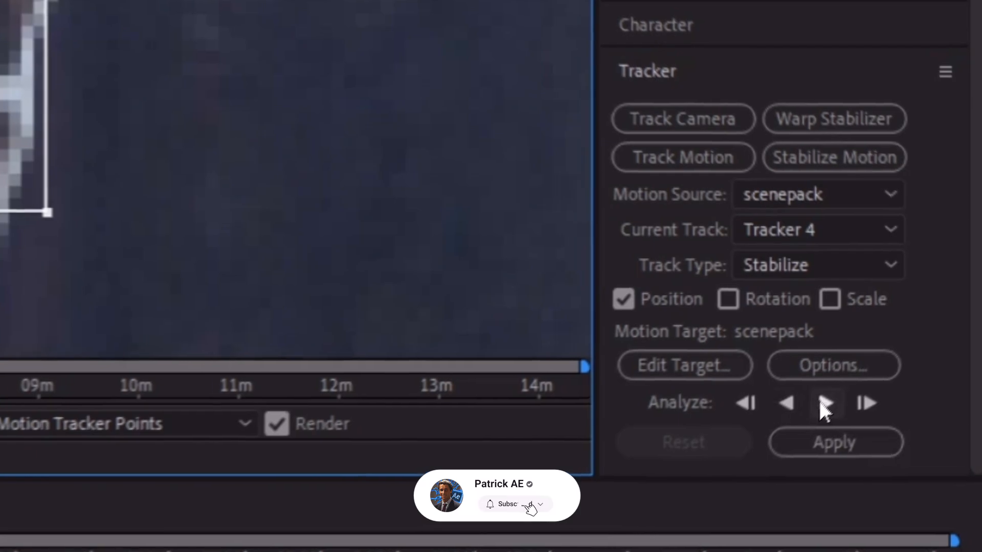
Analyze the scenepack clip's motion forward from the start to about 0:00:02:43.
left_click(825, 404)
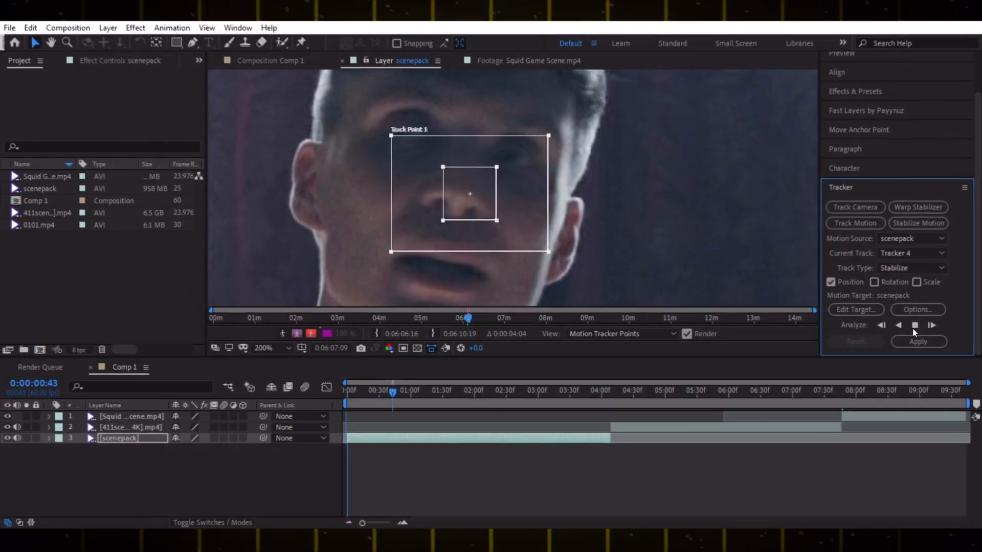
left_click(964, 351)
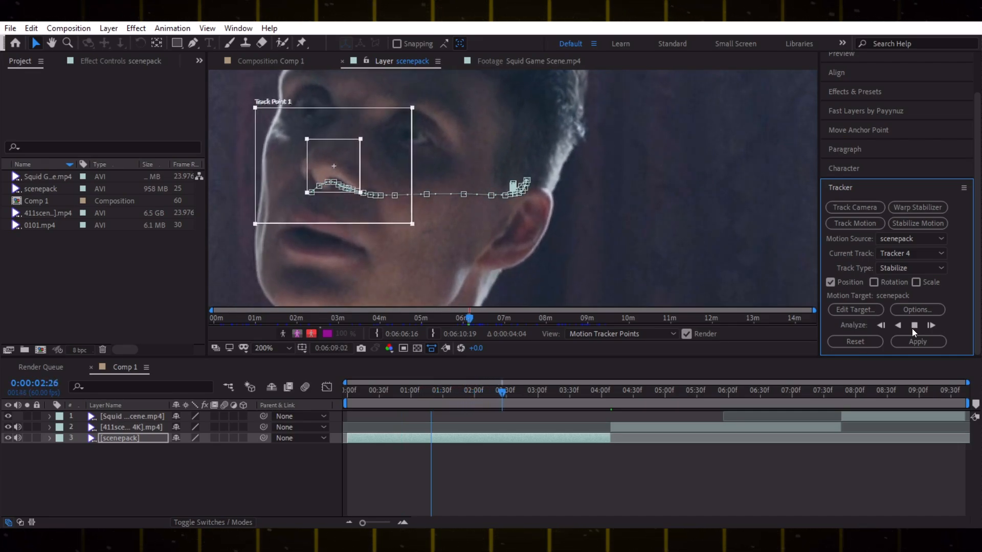
left_click(912, 328)
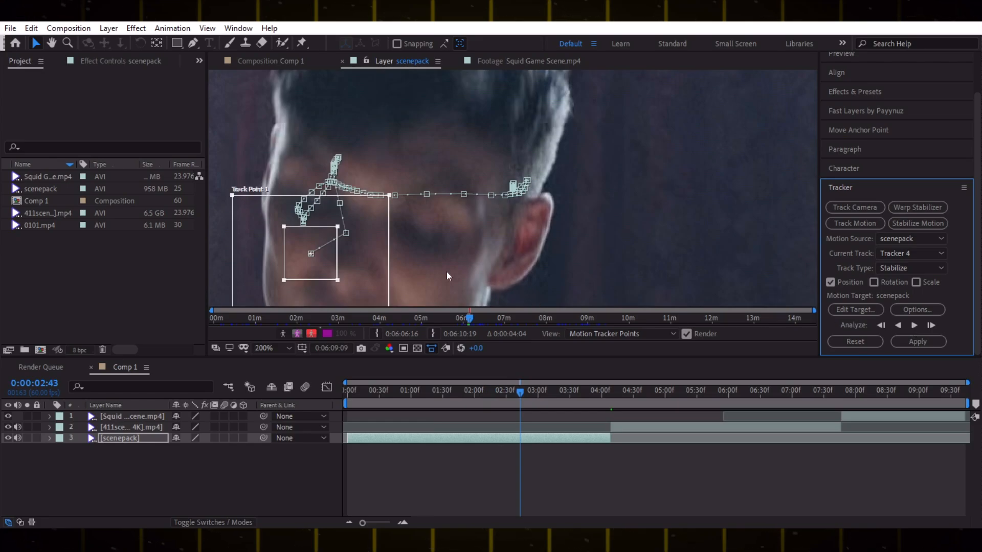
Reposition Track Point 1 on the man's nose around 0:00:02:43 and resume the forward analysis.
left_click_drag(302, 268, 443, 163)
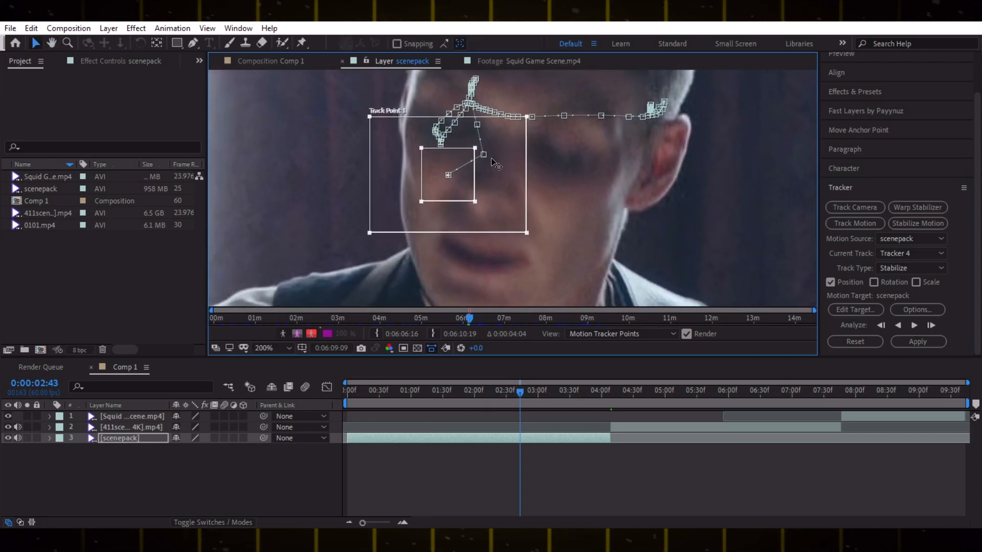
left_click(404, 522)
key("Page_Up")
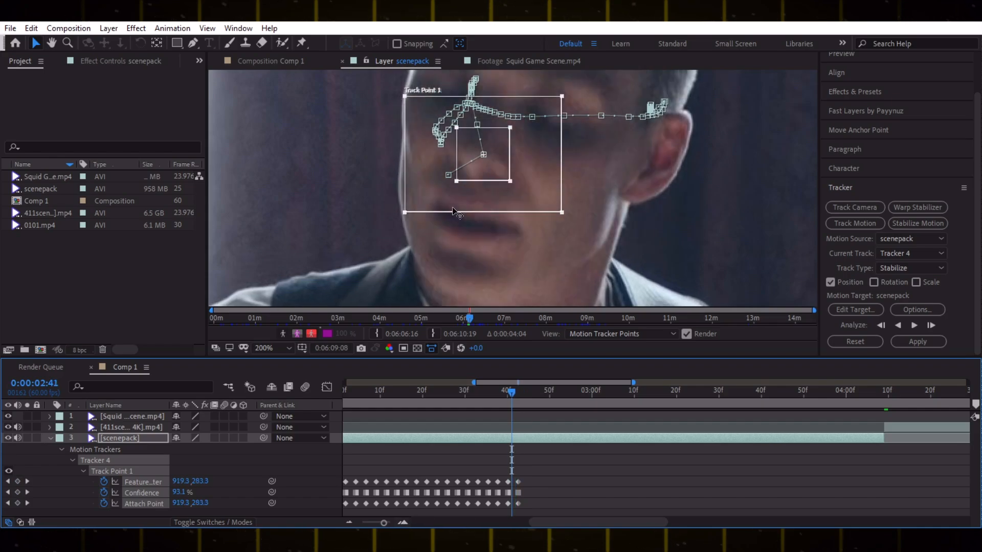
key("Page_Down")
left_click_drag(504, 169, 499, 221)
left_click(914, 326)
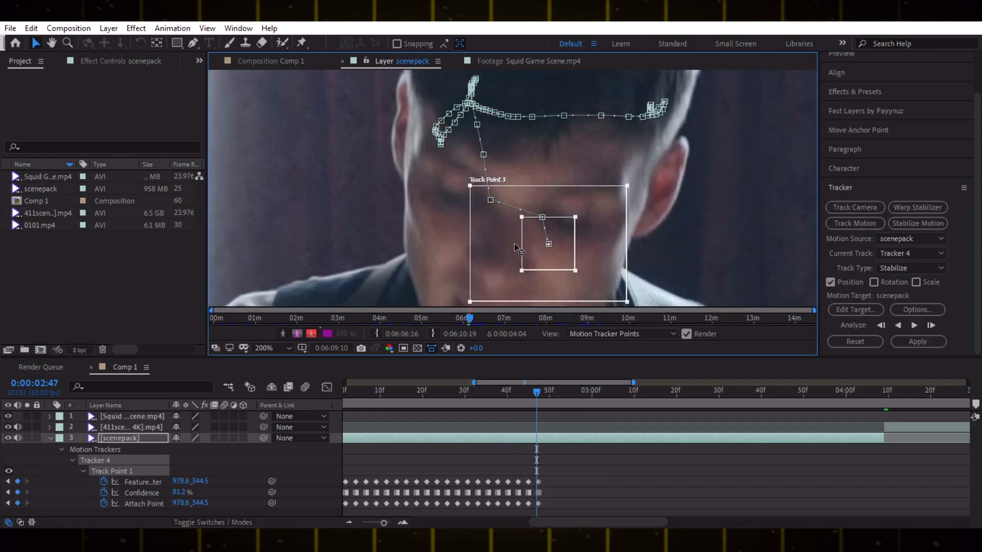
Go back to where the track drifts and realign Track Point 1 with the nose on the frames from 0:00:02:45 to 0:00:02:47.
key("h")
left_click_drag(440, 251, 481, 202)
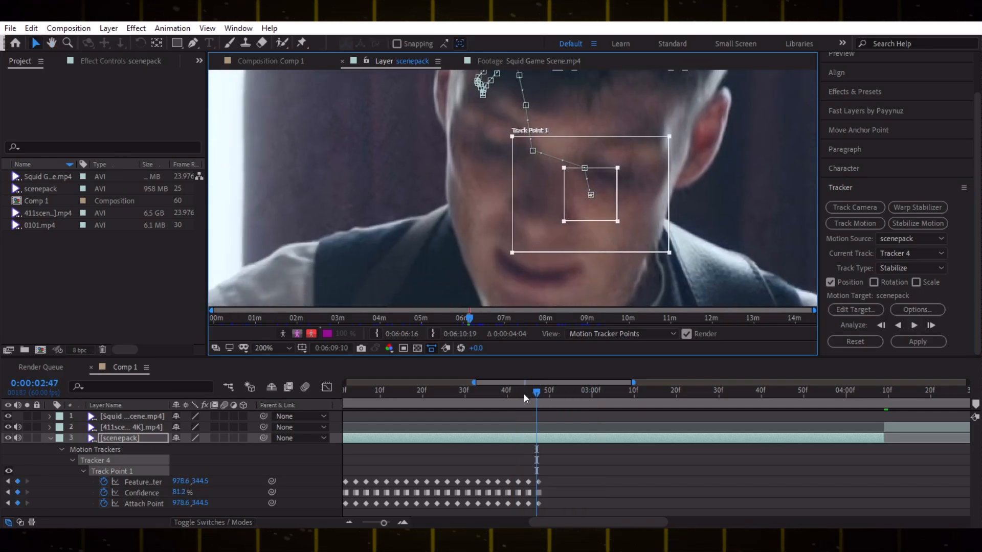
key("Page_Up")
key("Page_Up")
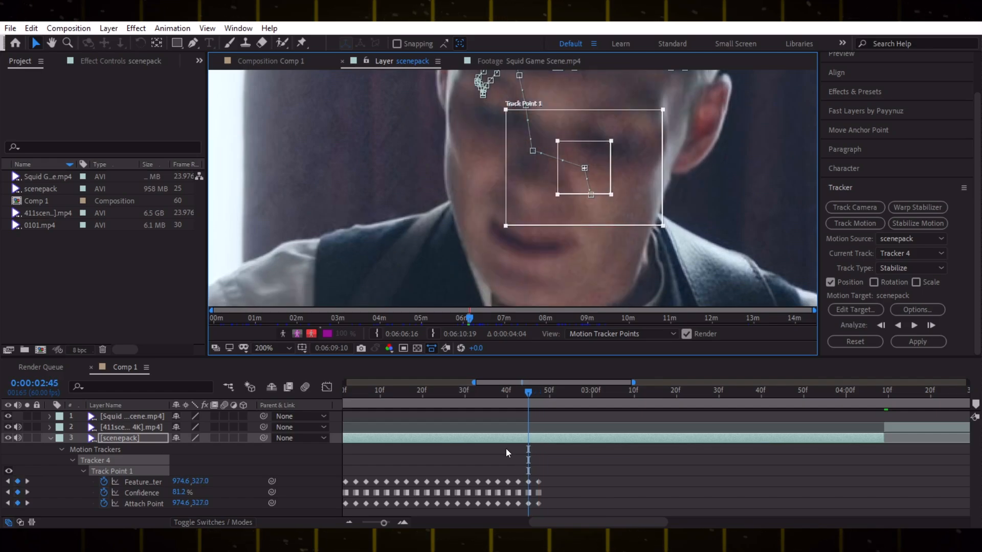
key("Page_Down")
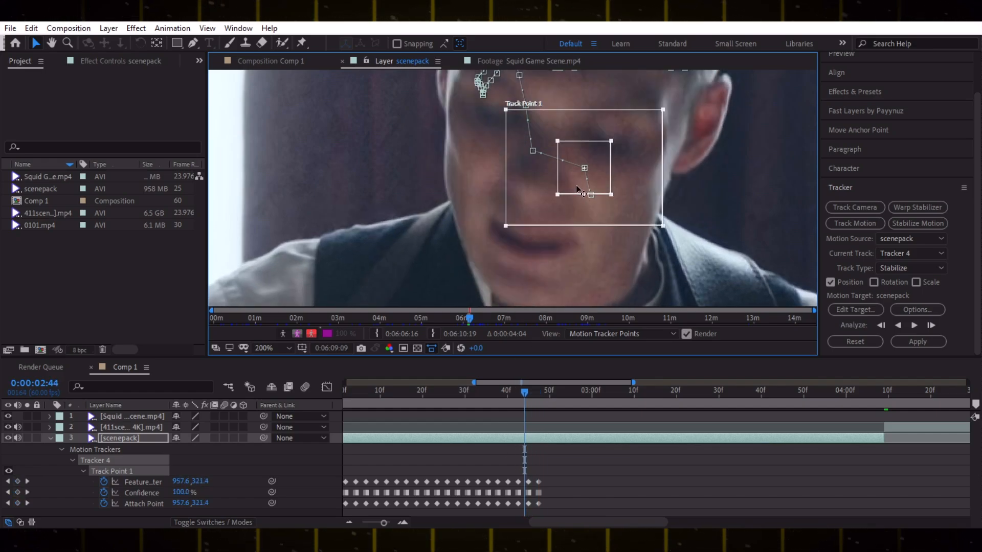
left_click_drag(528, 221, 528, 218)
key("Page_Down")
key("Page_Down")
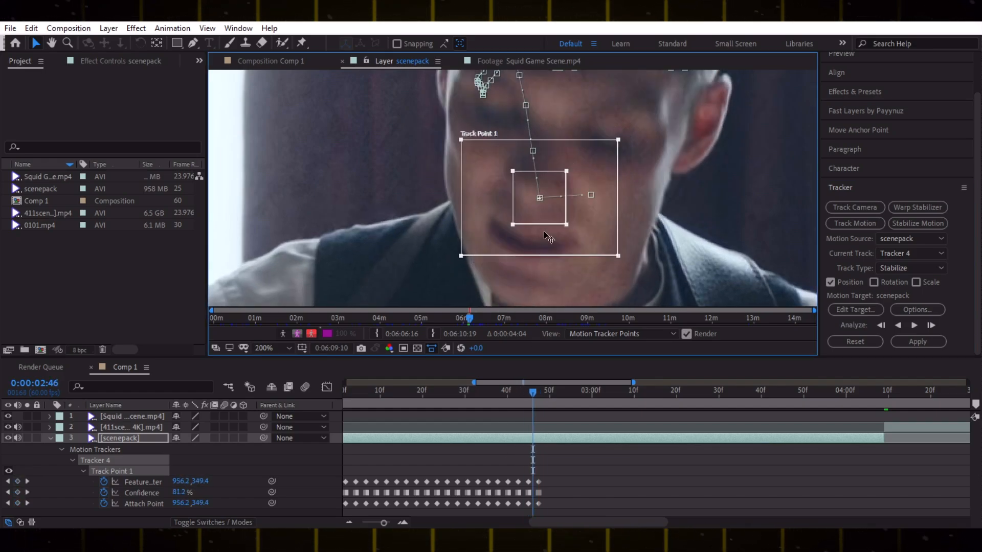
key("Page_Down")
left_click_drag(592, 219, 546, 237)
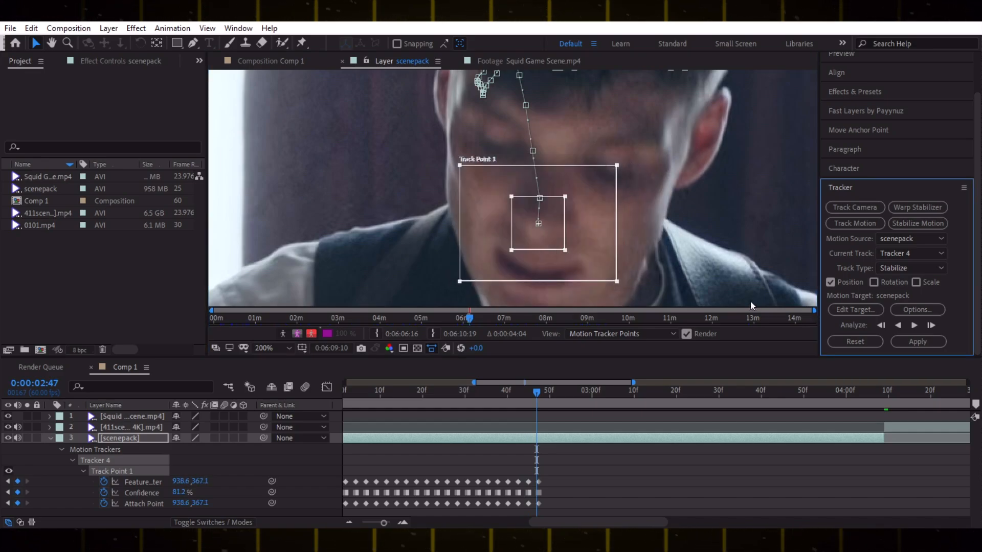
Continue analyzing the track forward from 0:00:02:47 to 0:00:03:23.
left_click(914, 326)
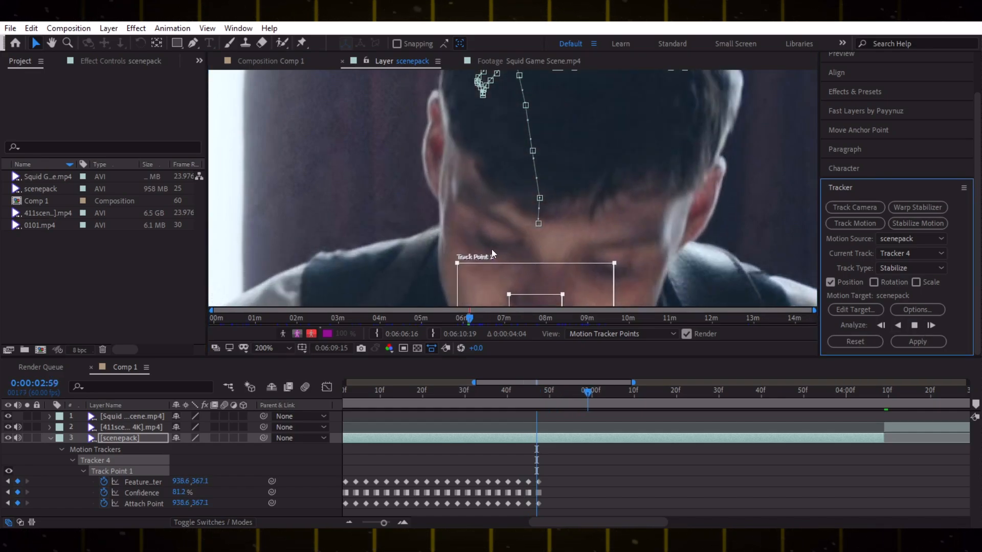
left_click_drag(416, 214, 392, 91)
left_click(919, 324)
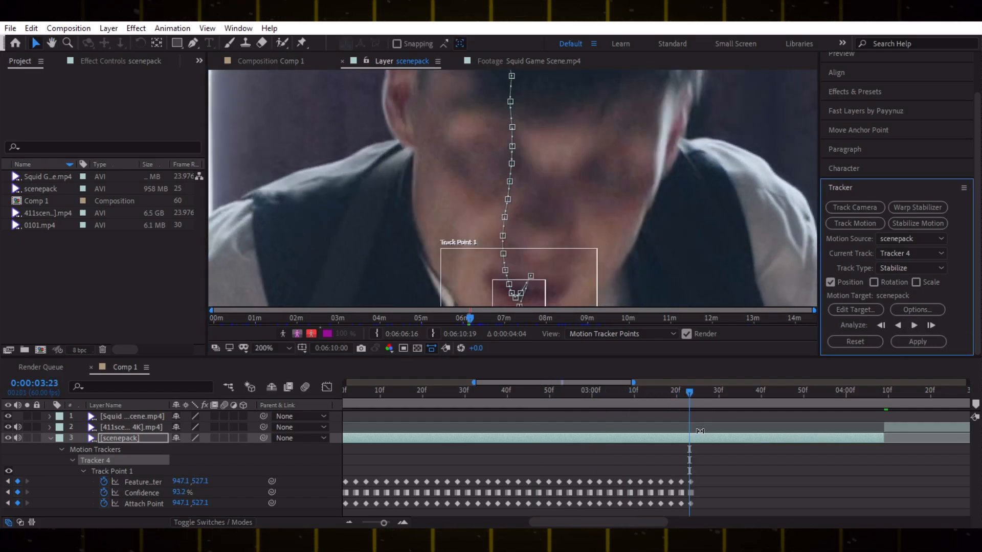
Check the preceding frames, realign Track Point 1 with the nose at 0:00:03:23, and restart the forward analysis.
key("Page_Up")
key("Page_Up")
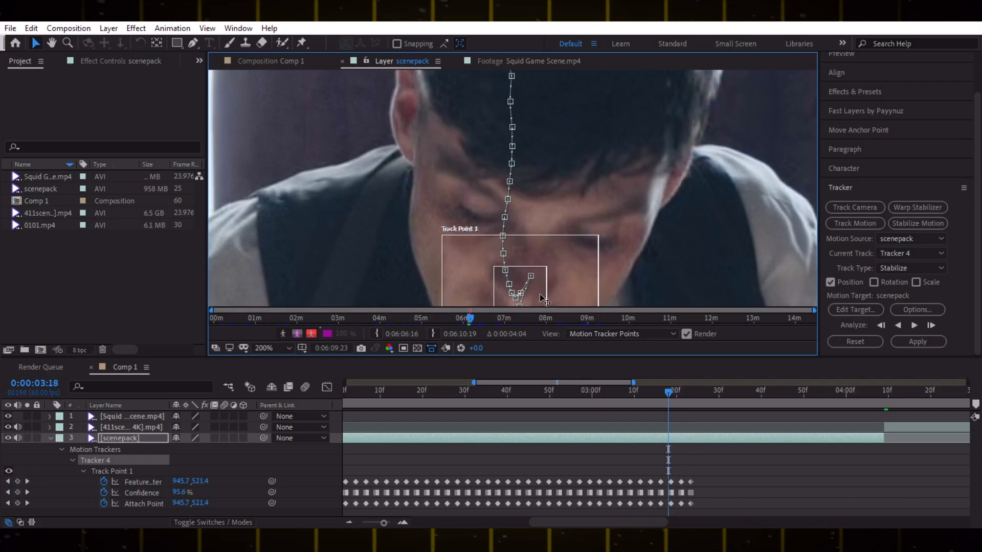
key("Page_Up")
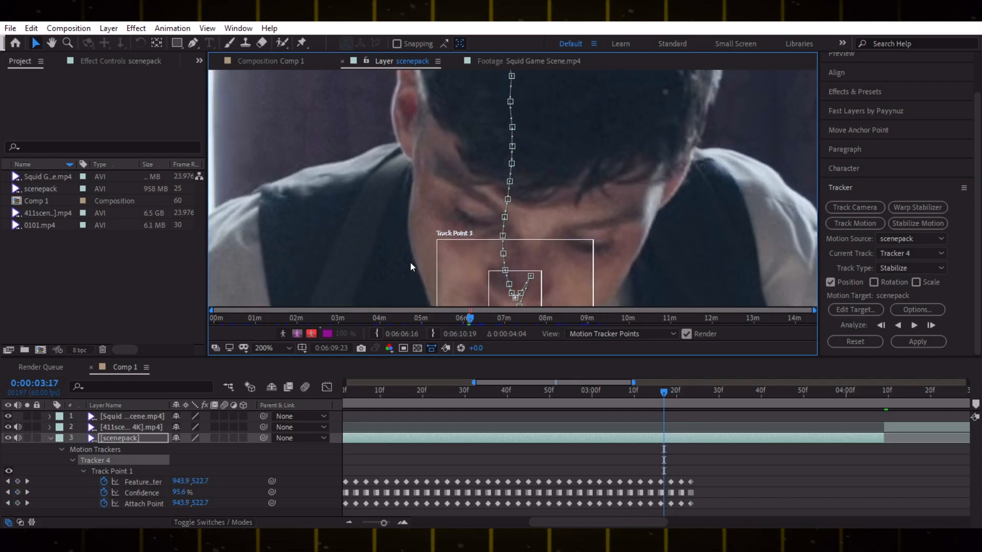
key("h")
left_click_drag(411, 264, 403, 137)
key("Page_Down")
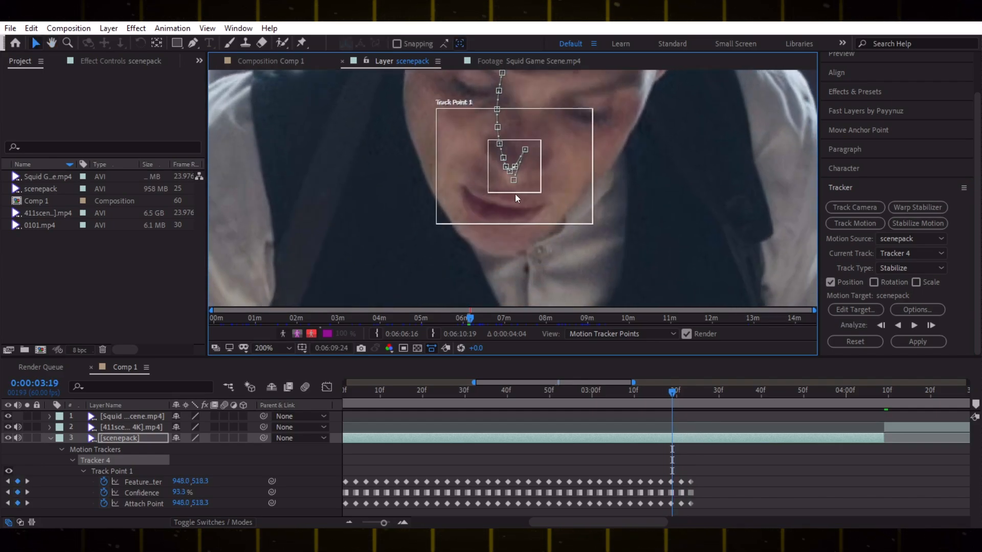
key("Page_Down")
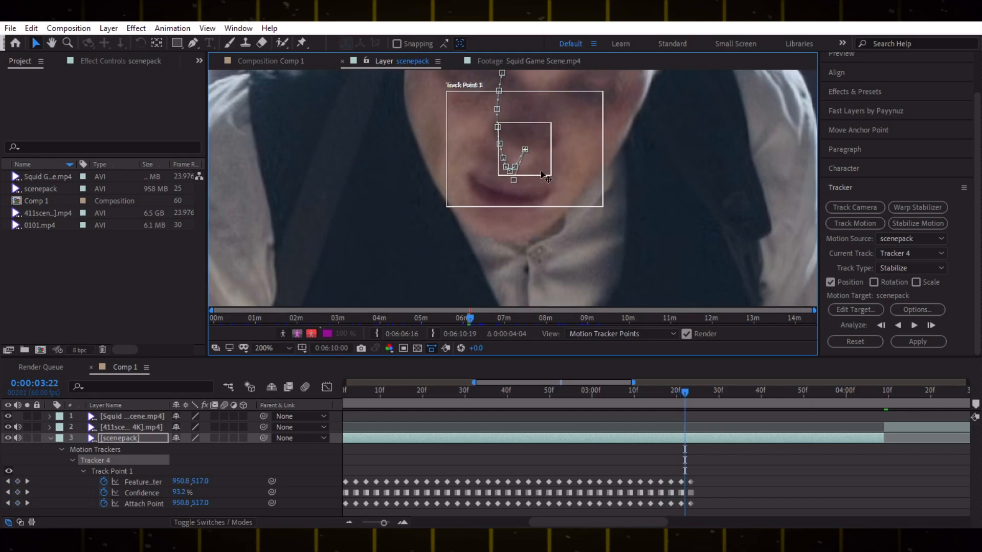
key("Page_Down")
left_click_drag(532, 153, 495, 225)
key("space")
scroll(499, 221, "down", 1)
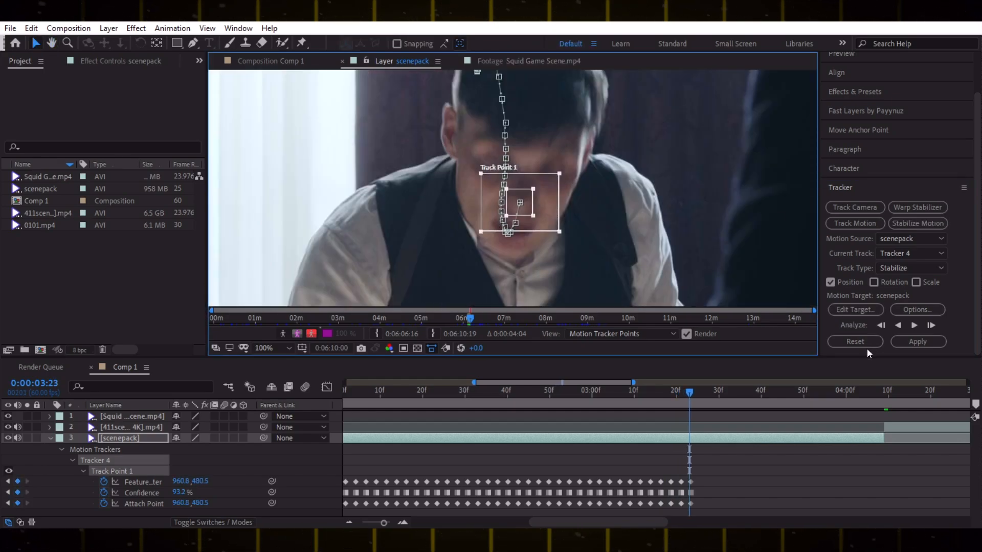
left_click(910, 329)
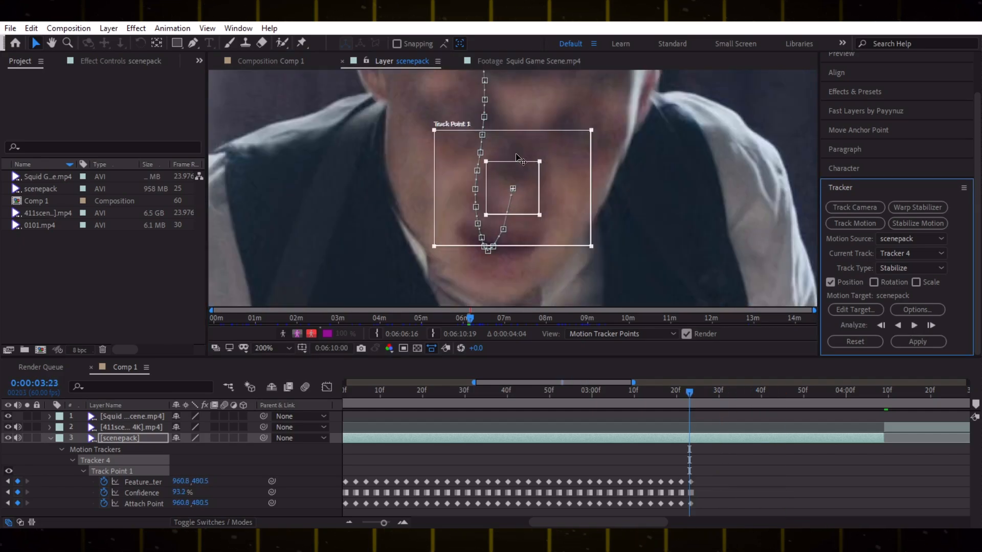
Track frame by frame to 0:00:03:35, realigning Track Point 1 with the nose where it drifts, and analyze the rest of the clip forward.
left_click(931, 325)
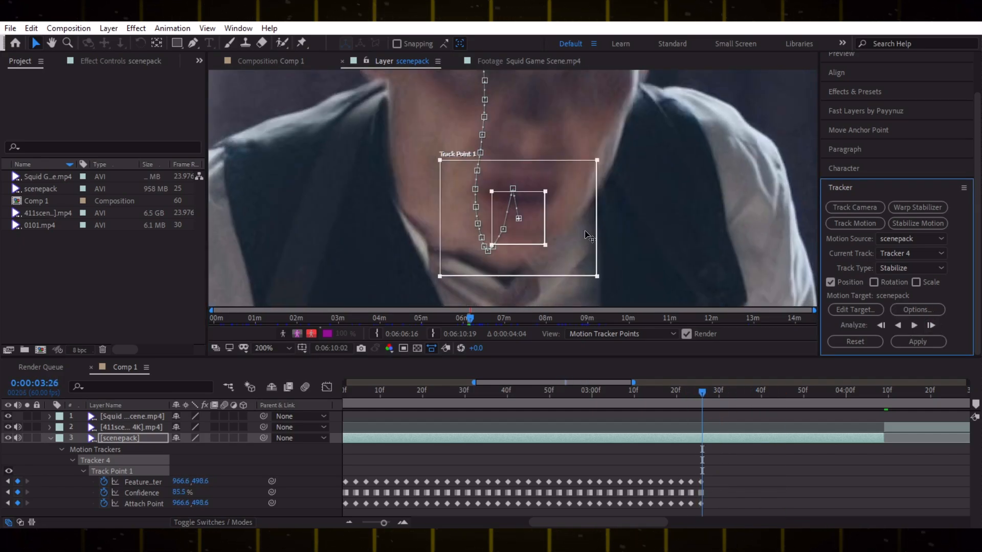
left_click_drag(541, 238, 587, 257)
left_click(931, 326)
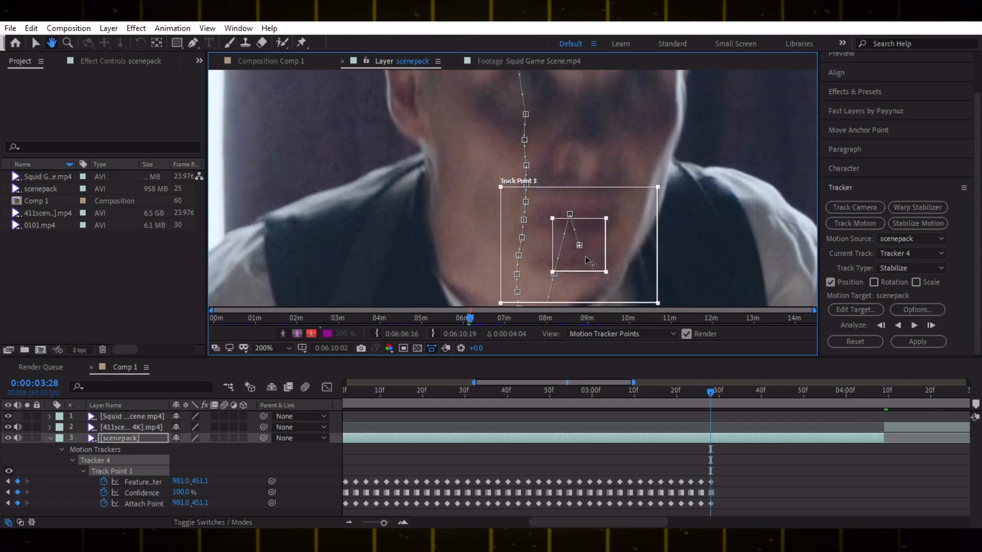
left_click_drag(590, 205, 614, 182)
left_click(930, 327)
left_click(929, 325)
left_click(885, 339)
left_click(930, 325)
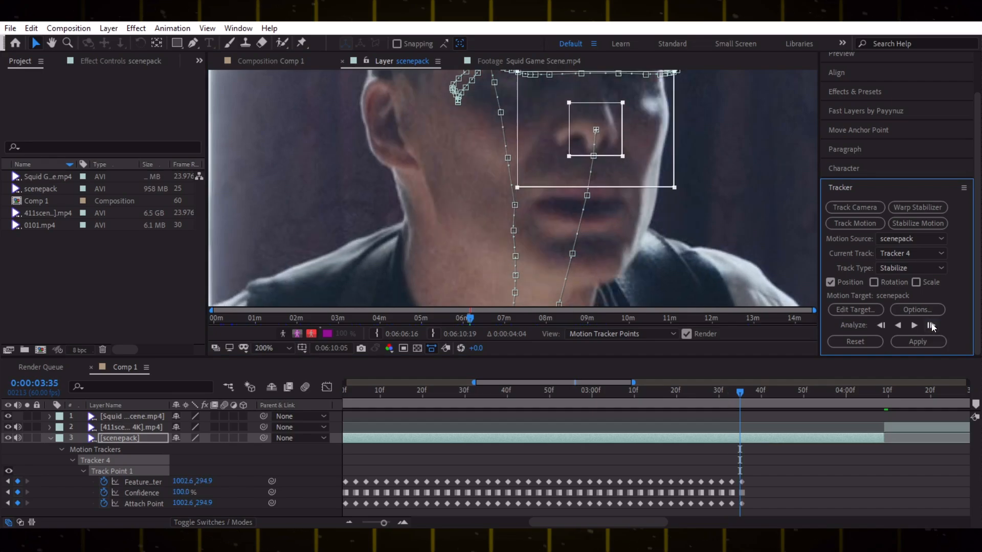
left_click(917, 321)
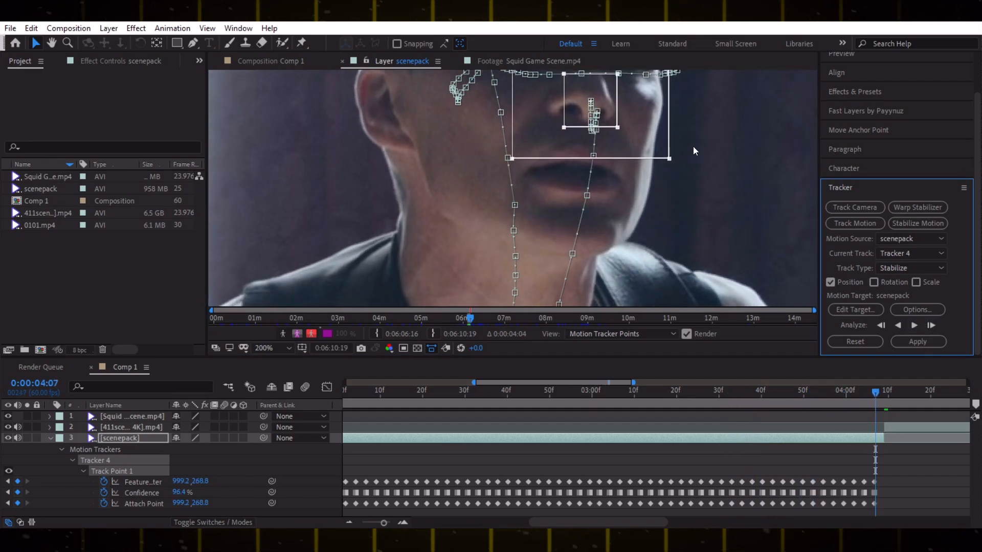
Scrub back through the tracked clip and apply the stabilization to scenepack in the X and Y dimensions.
scroll(550, 156, "down", 1)
left_click_drag(876, 385, 694, 391)
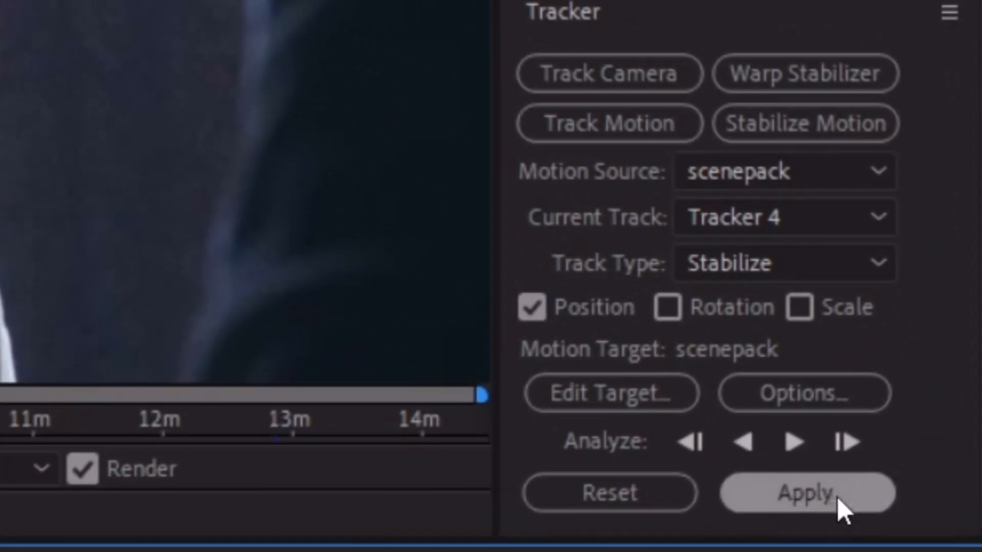
left_click(818, 490)
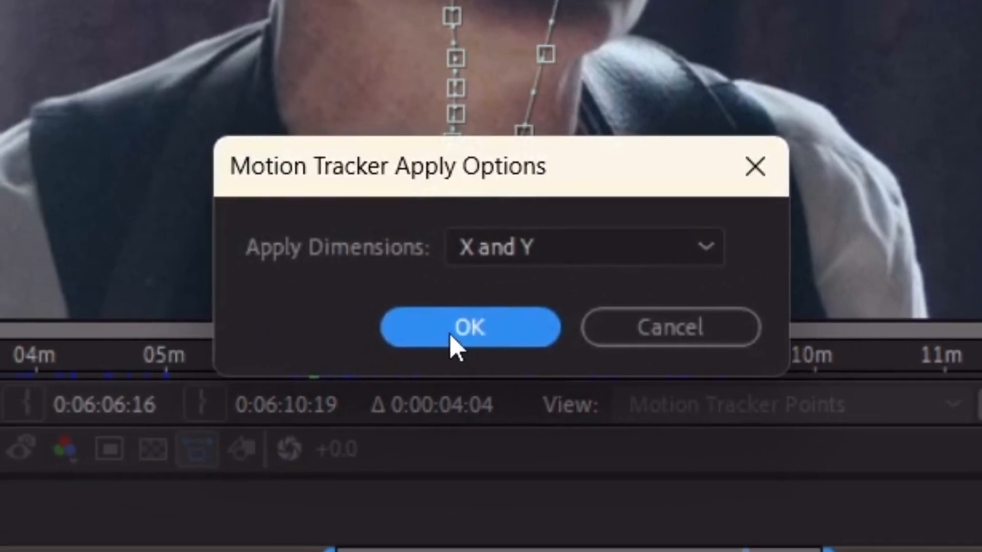
left_click(451, 334)
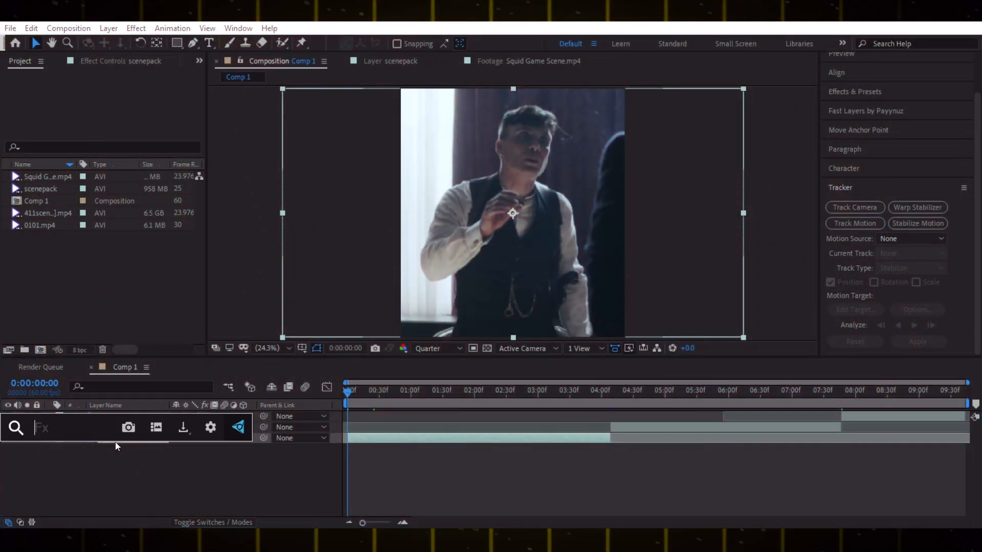
Search for the Motion Tile effect and add it to the scenepack layer.
type("m")
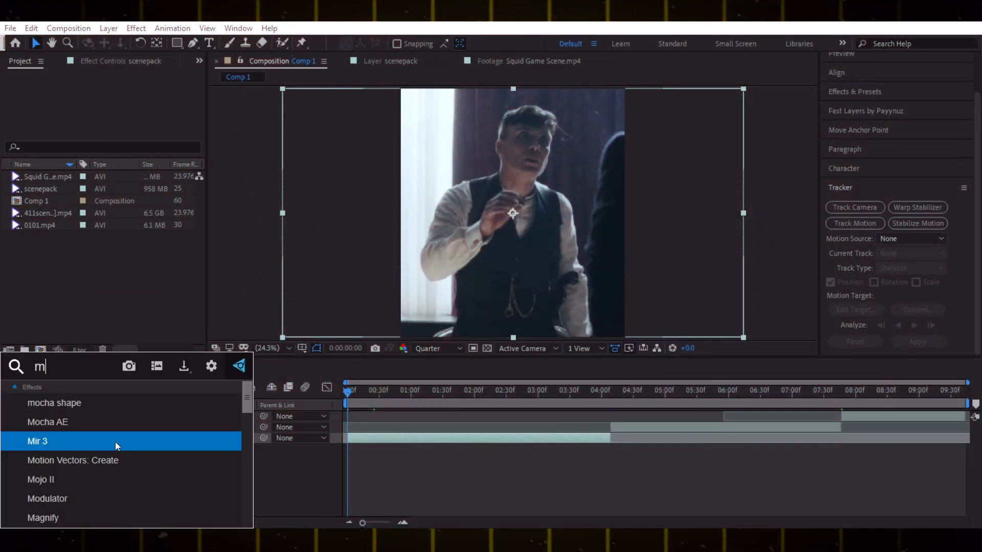
type("o")
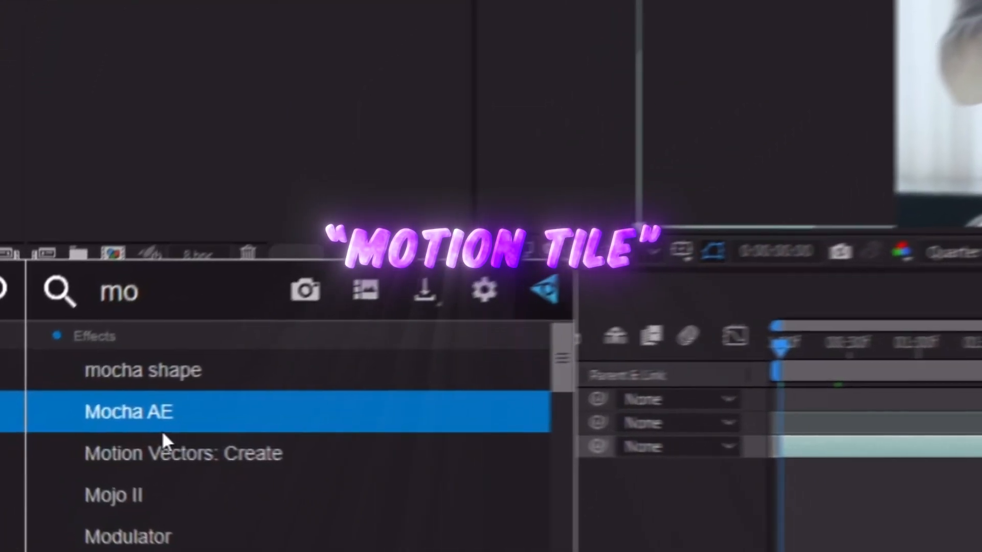
type("t")
double_click(178, 419)
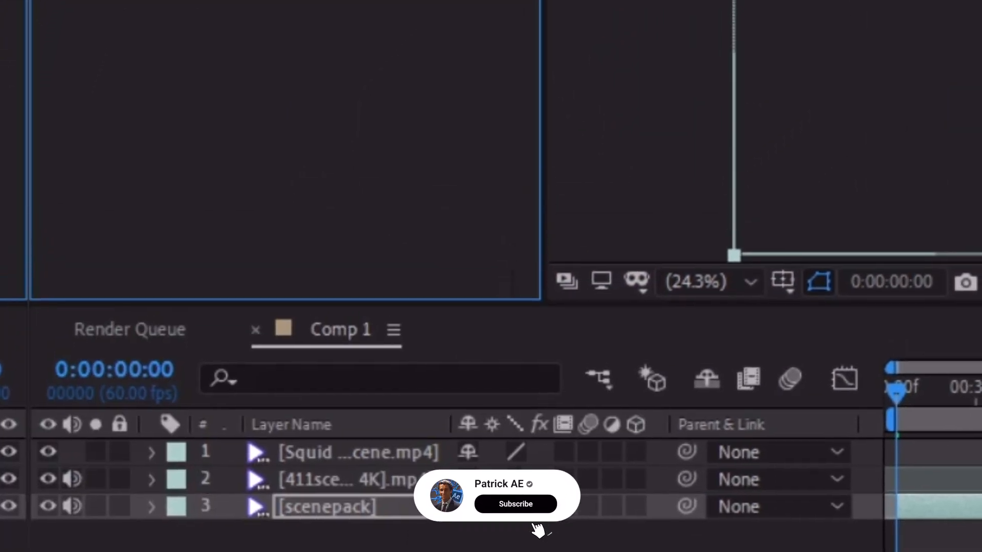
Turn on Mirror Edges for scenepack's Motion Tile effect and set its Output Width and Output Height to 300.
left_click(325, 176)
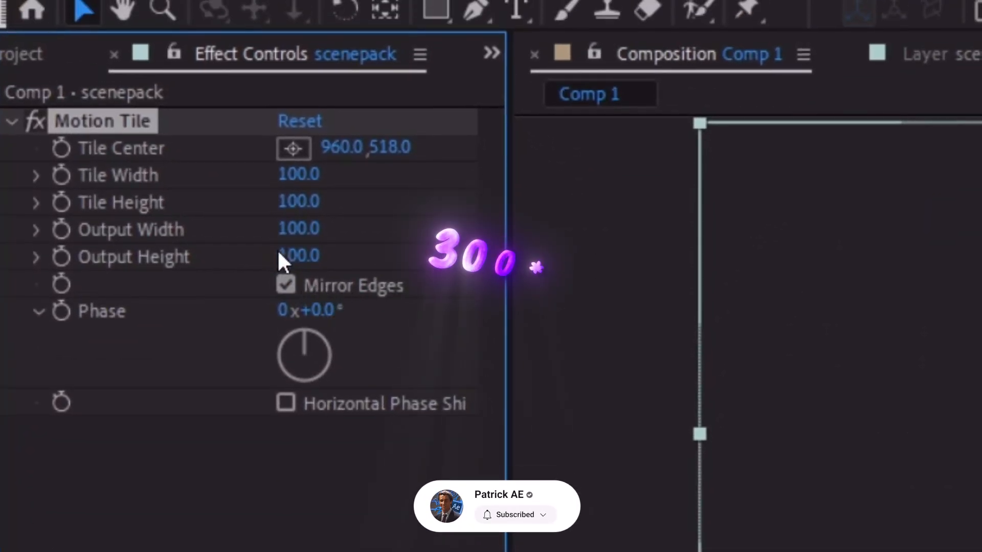
left_click(306, 245)
type("300")
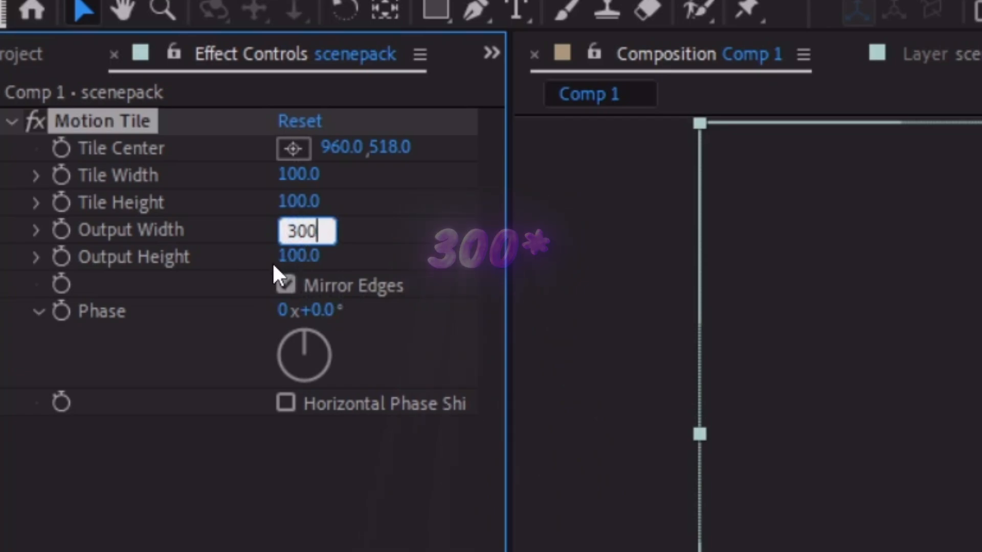
key("Tab")
type("300")
key("Return")
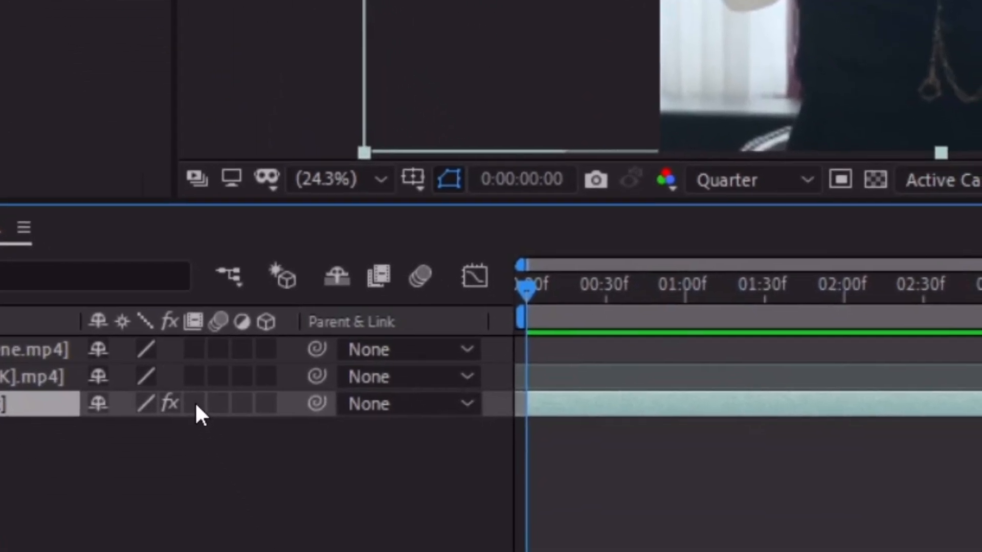
Enable frame blending and motion blur for both the scenepack layer and the composition.
left_click(231, 475)
left_click(232, 474)
left_click(211, 393)
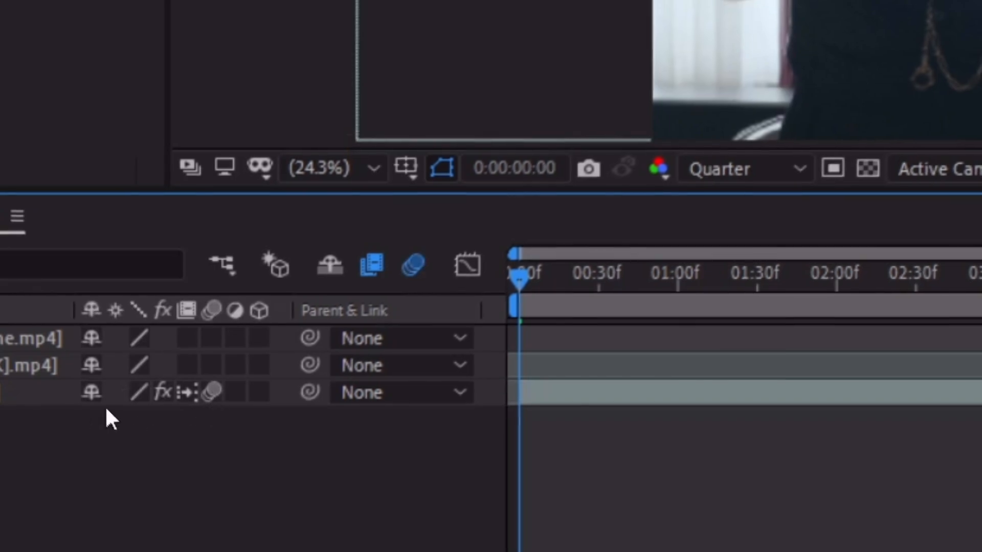
Set the scenepack layer's Position to 707.0, 800.0 and check the framing through to the layer's out point.
key("p")
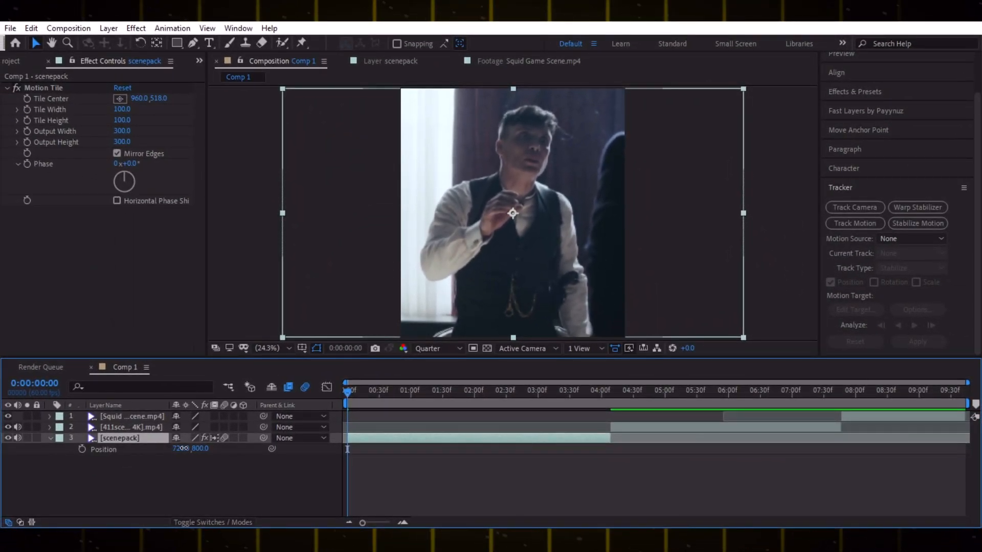
left_click_drag(183, 450, 176, 449)
left_click_drag(363, 392, 572, 397)
key("o")
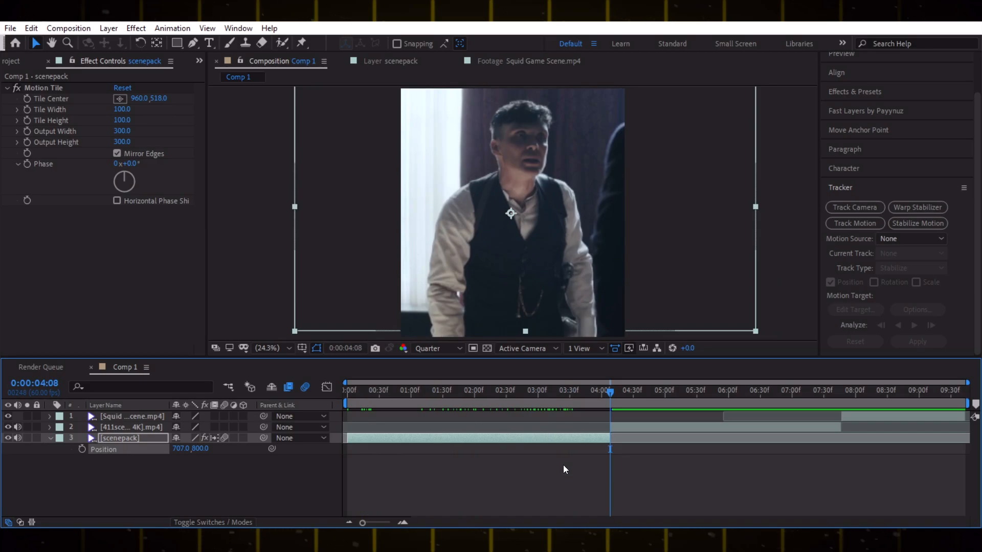
Pre-compose the scenepack layer and play back the stabilized result.
right_click(501, 438)
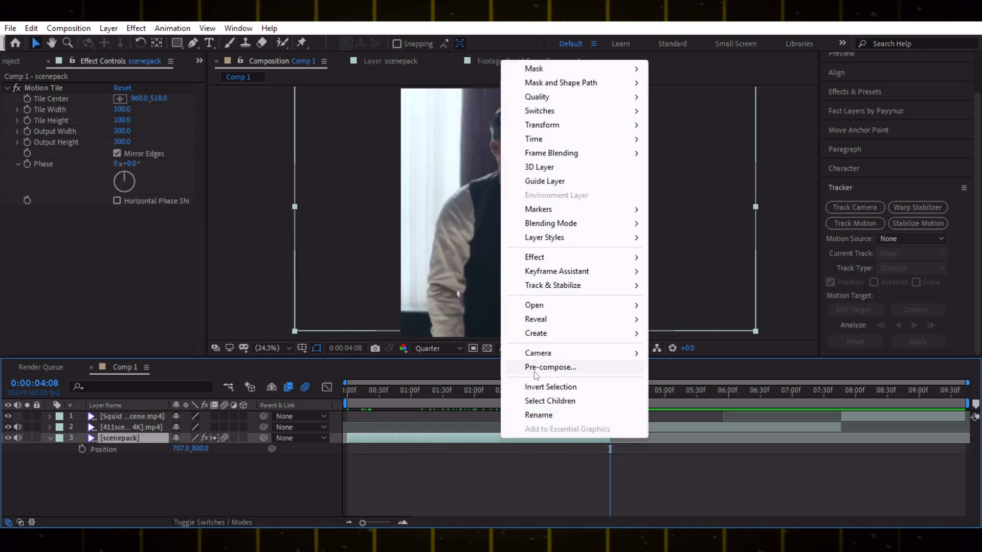
left_click(583, 368)
left_click(545, 375)
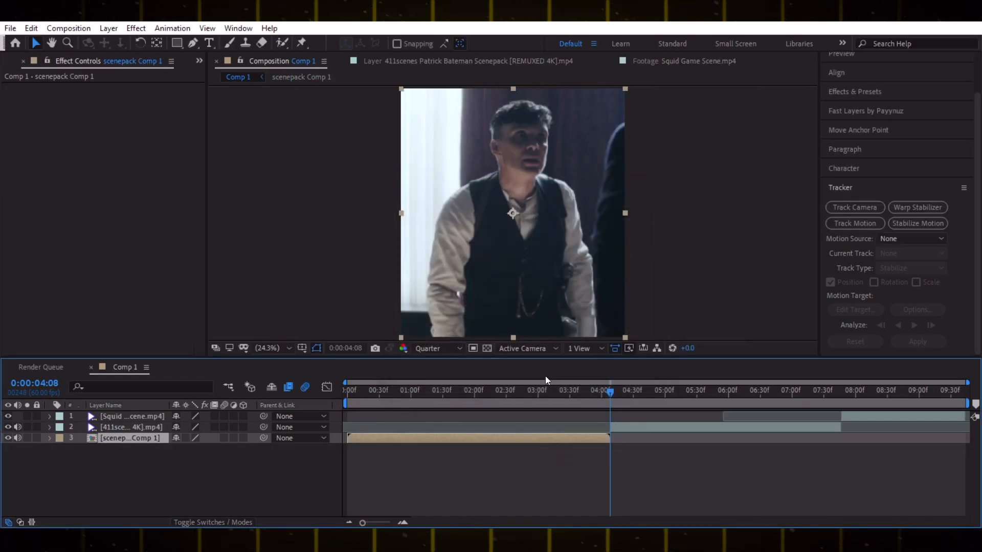
left_click(555, 463)
key("space")
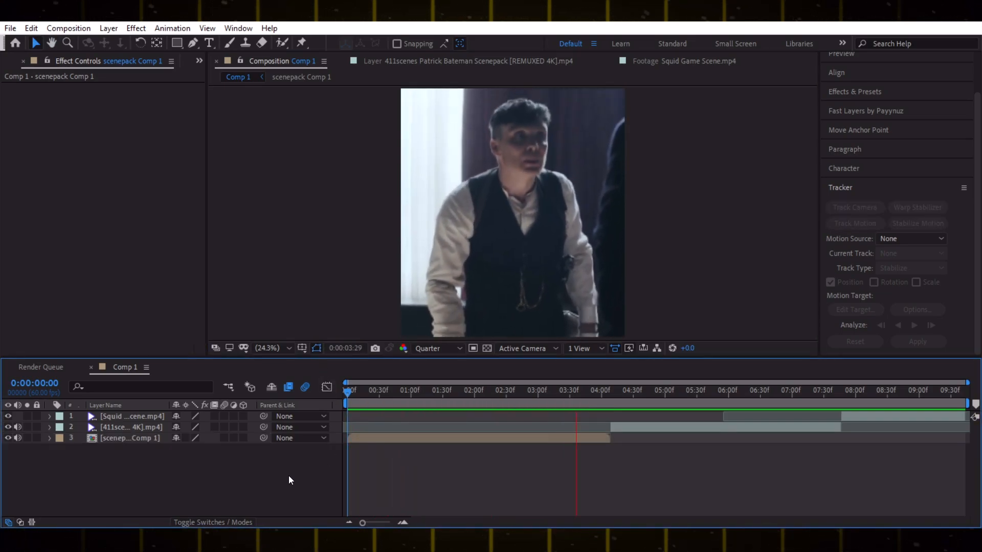
Set up stabilization on the 411scenes layer at 0:00:04:09 and move Track Point 1 to the man's nose.
left_click(664, 431)
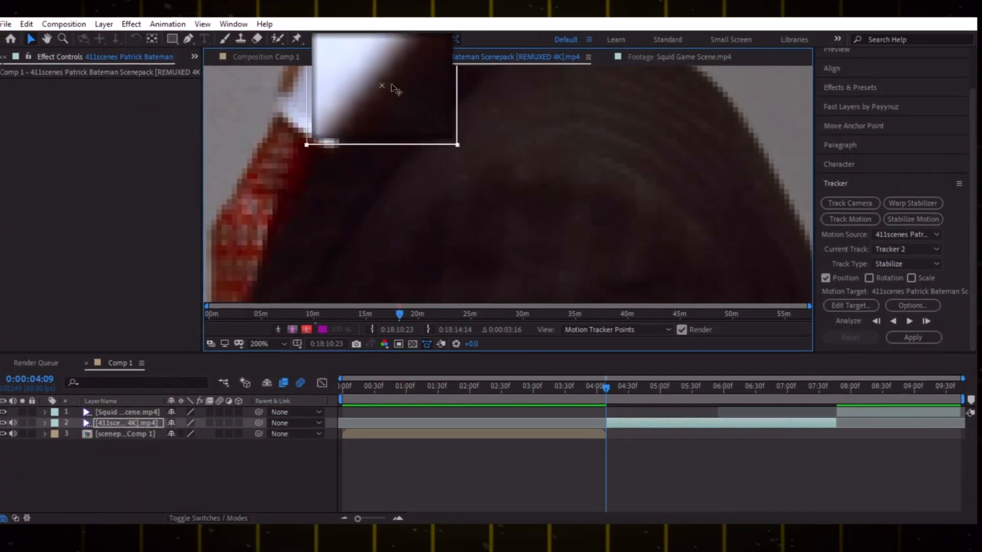
left_click_drag(392, 88, 527, 177)
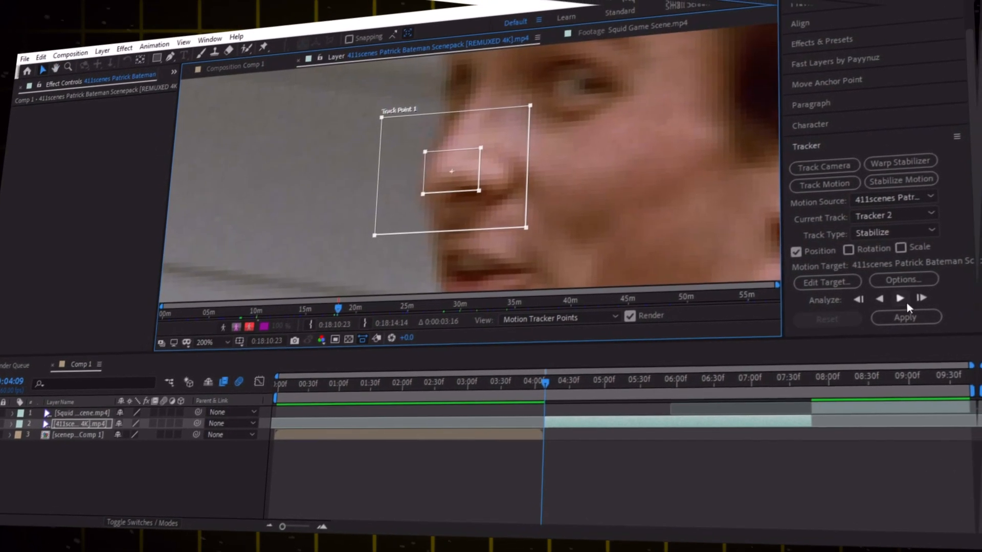
left_click(902, 291)
left_click_drag(658, 189, 508, 230)
left_click_drag(386, 217, 388, 167)
scroll(387, 167, "down", 1)
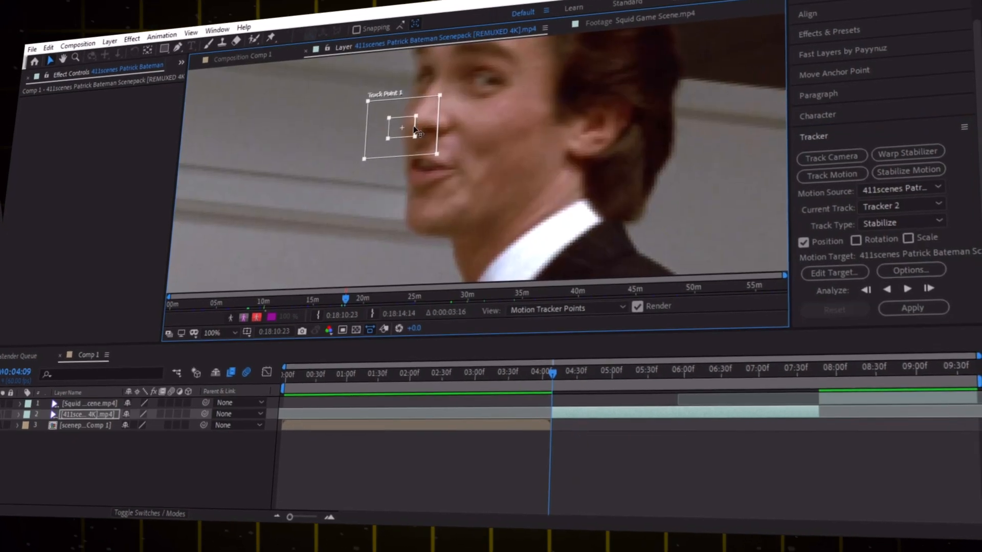
Enlarge Track Point 1's feature and search regions on the 411scenes clip and center them on the nose.
scroll(416, 131, "up", 3)
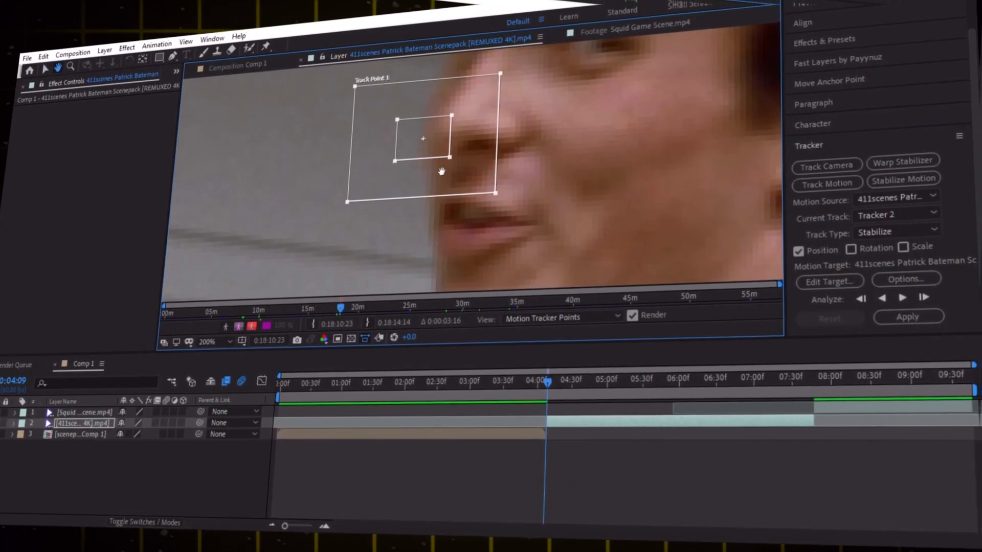
left_click_drag(449, 137, 480, 123)
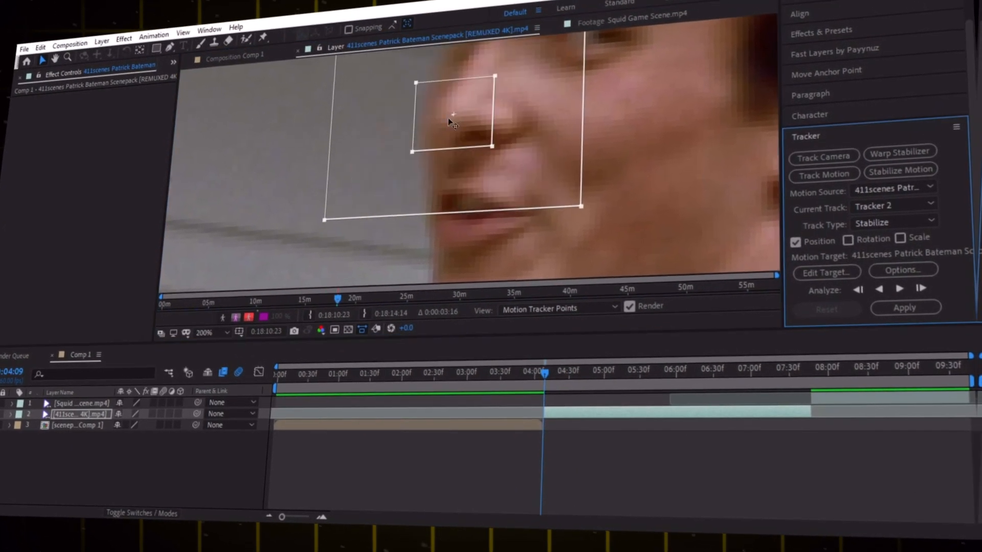
scroll(460, 189, "down", 1)
left_click_drag(524, 202, 505, 194)
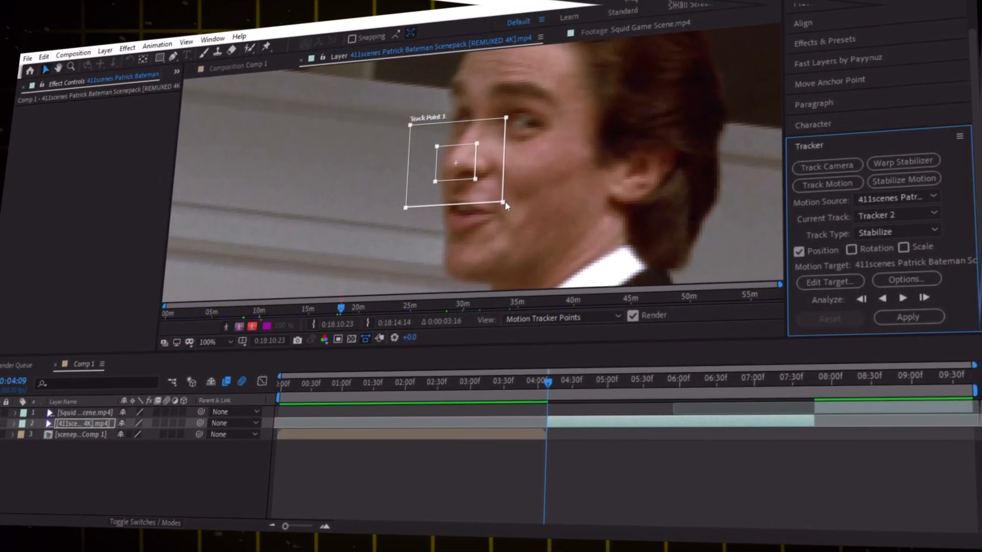
Analyze the 411scenes clip forward to its end and apply the stabilization.
left_click(907, 290)
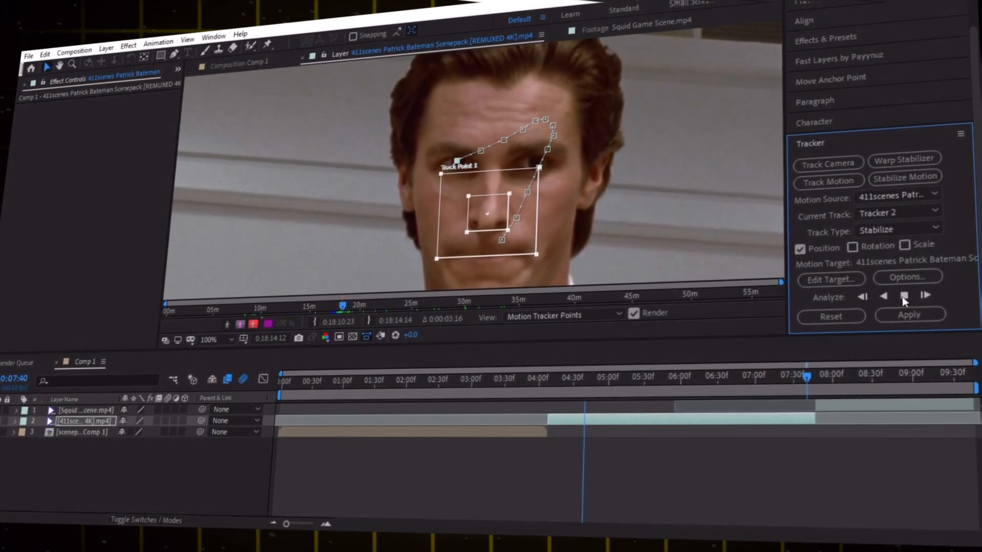
left_click(910, 311)
left_click(461, 287)
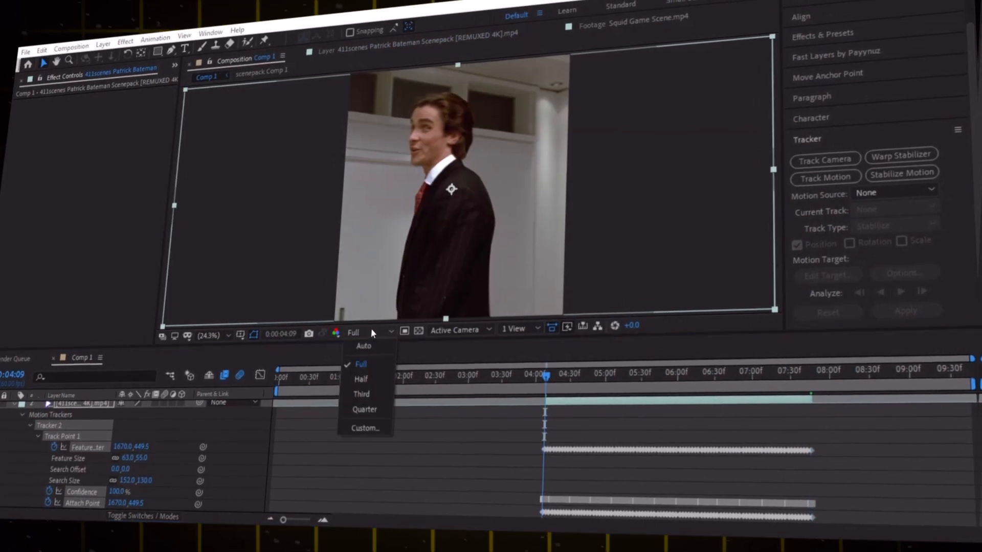
Search for the Motion Tile effect and add it to the 411scenes layer.
key("s")
key("ctrl+space")
type("mot")
left_click(55, 414)
Mirror the tile edges on the 411scenes layer, set Output Width and Output Height to 300, and preview the clip.
left_click(121, 154)
left_click(109, 146)
type("300")
left_click(106, 135)
type("300")
key("Return")
key("space")
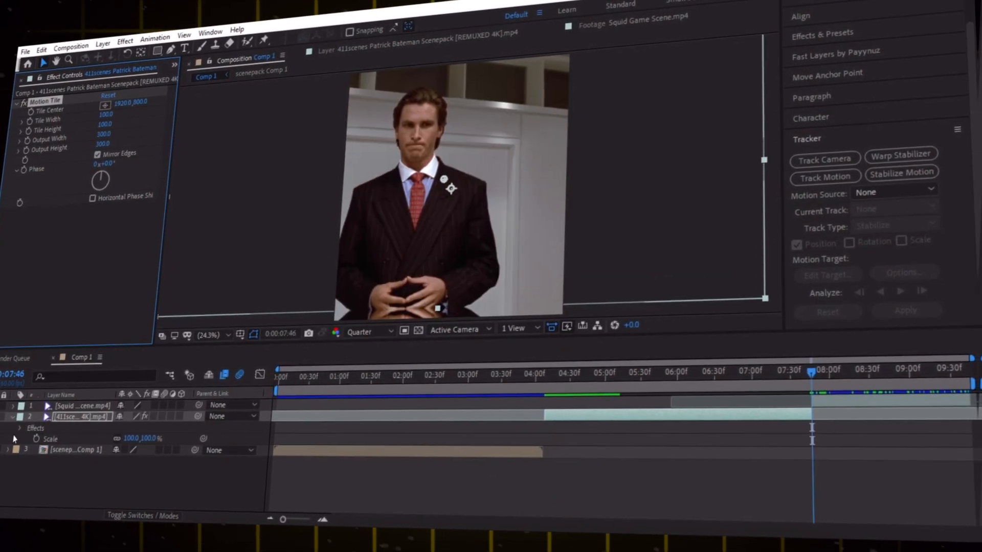
Adjust the 411scenes layer's Position to reframe the man and set its Scale to 117%.
left_click(92, 415)
key("p")
left_click_drag(126, 428, 264, 412)
key("s")
left_click_drag(135, 428, 163, 426)
Play back the reframed 411scenes clip and pre-compose it, moving all attributes and adjusting the duration to the layer's time span.
key("space")
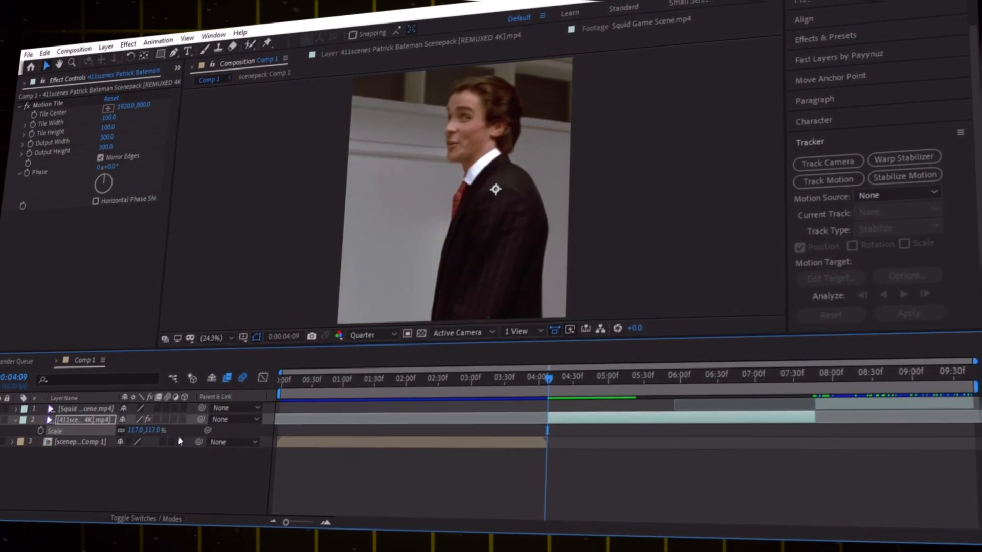
key("space")
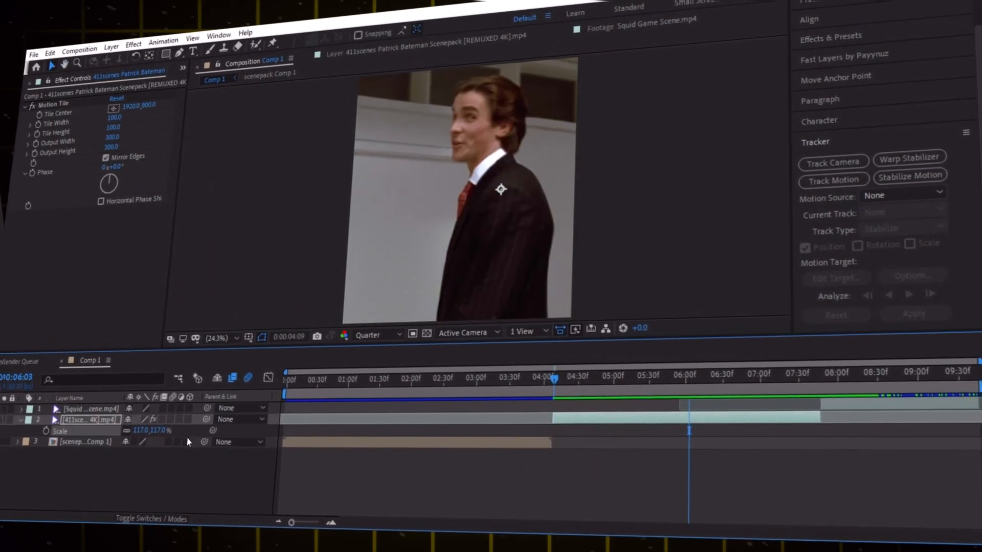
key("space")
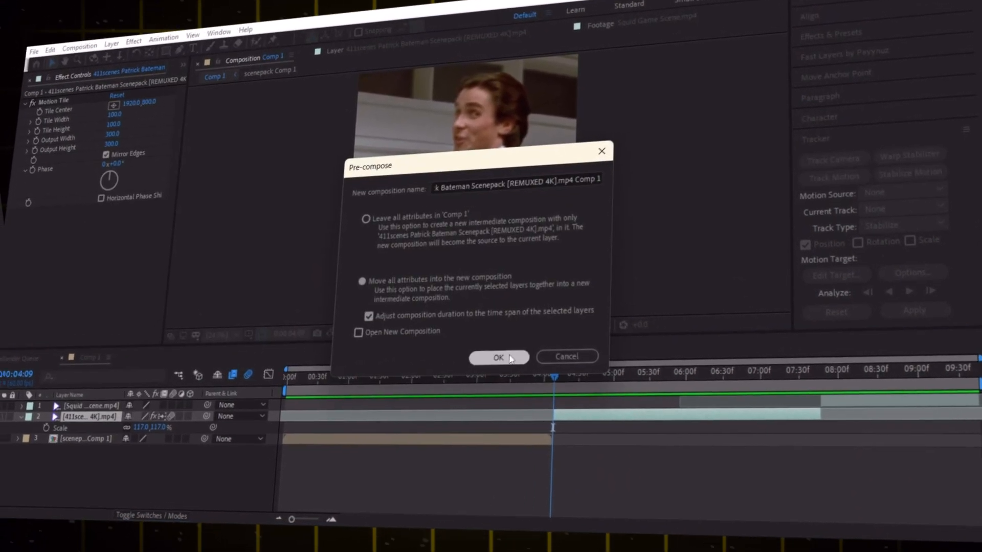
left_click(489, 357)
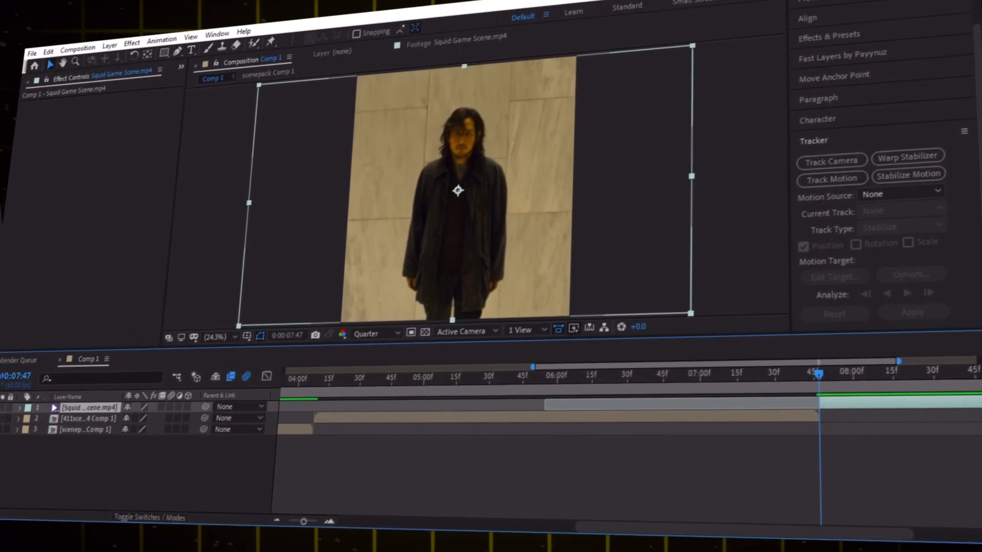
Set up stabilization on the Squid Game Scene layer at 0:00:07:47 and fit Track Point 1 to the man's nose.
left_click(324, 521)
left_click(904, 173)
scroll(476, 177, "up", 3)
left_click_drag(473, 189, 528, 206)
left_click_drag(484, 170, 495, 177)
left_click_drag(476, 162, 474, 227)
Analyze the Squid Game Scene clip forward and apply the stabilization in the X and Y dimensions.
left_click(908, 292)
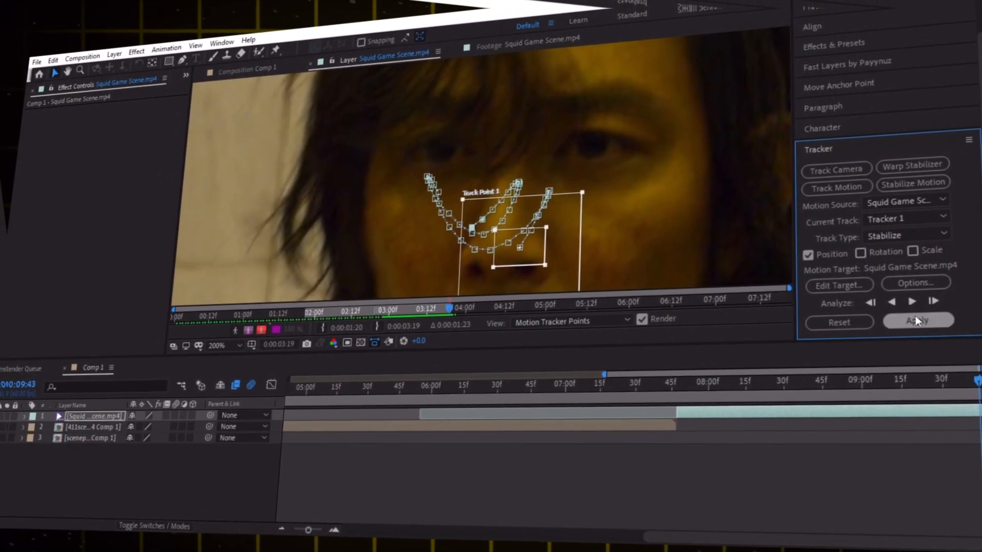
left_click(917, 321)
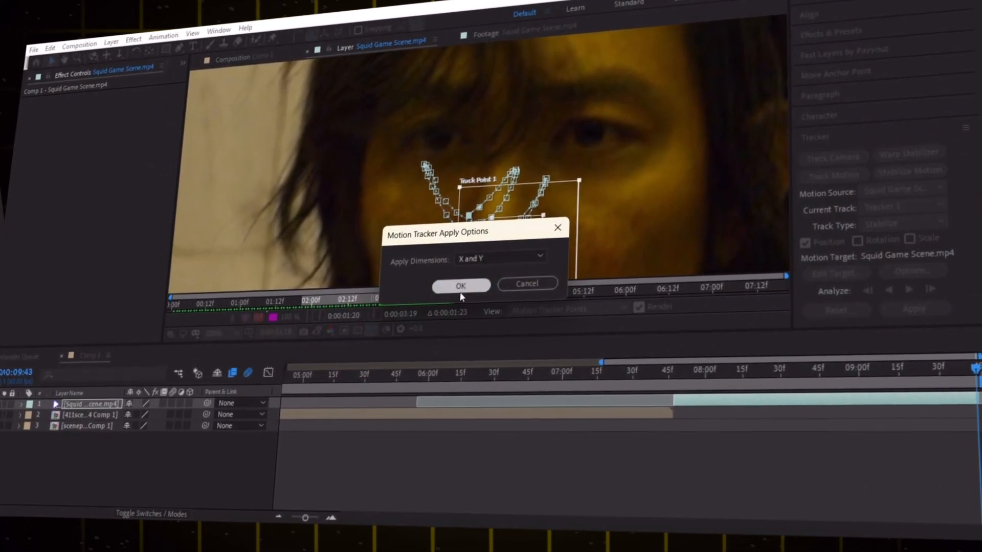
key("Return")
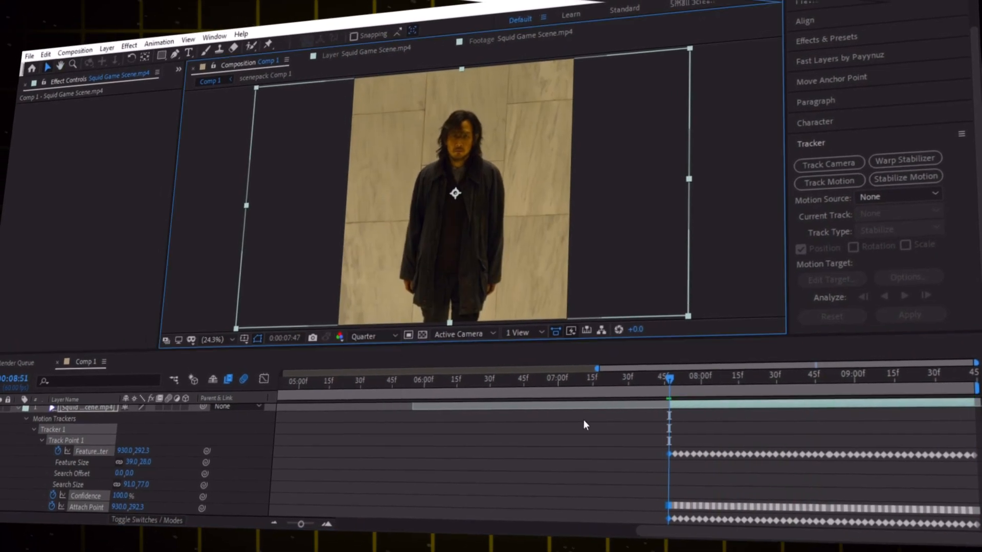
Search for the Motion Tile effect and add it to the Squid Game Scene layer.
left_click(684, 409)
key("ctrl+space")
type("moti")
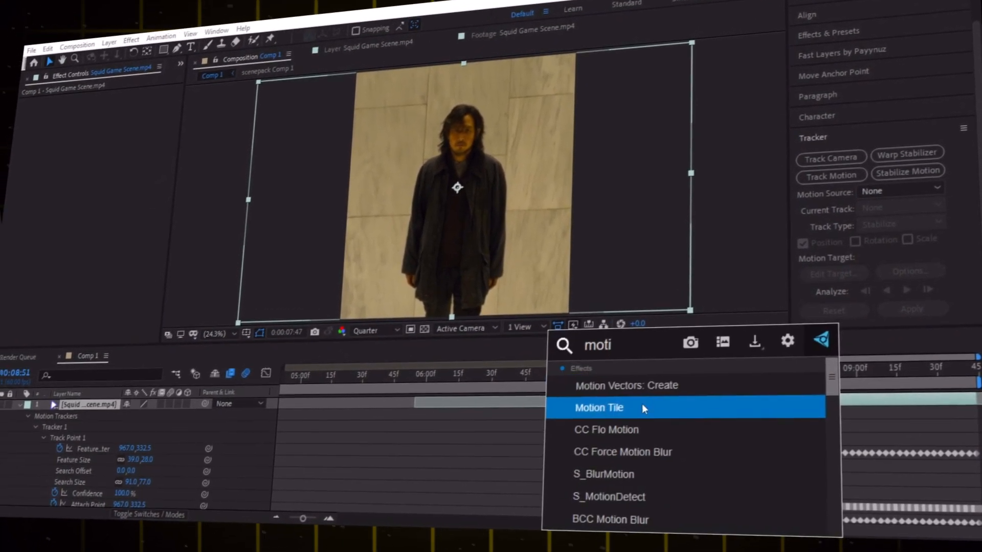
left_click(643, 407)
Mirror the tile edges on the Squid Game Scene layer, set Output Width and Output Height to 300, and preview the clip.
left_click(102, 160)
left_click(107, 150)
type("300")
left_click(105, 133)
type("300")
key("Return")
key("space")
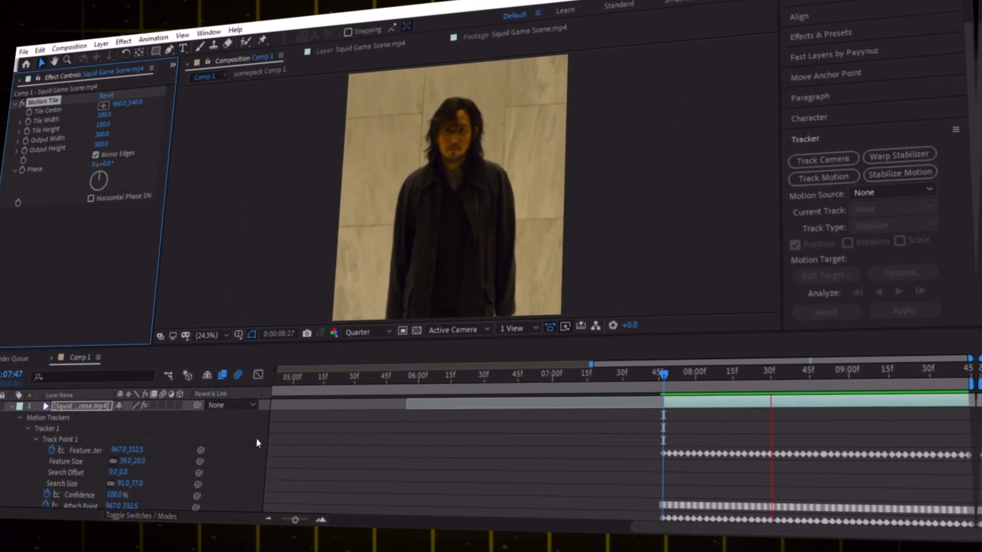
key("space")
Collapse the Squid Game Scene layer's tracking properties and pre-compose the layer.
left_click(24, 405)
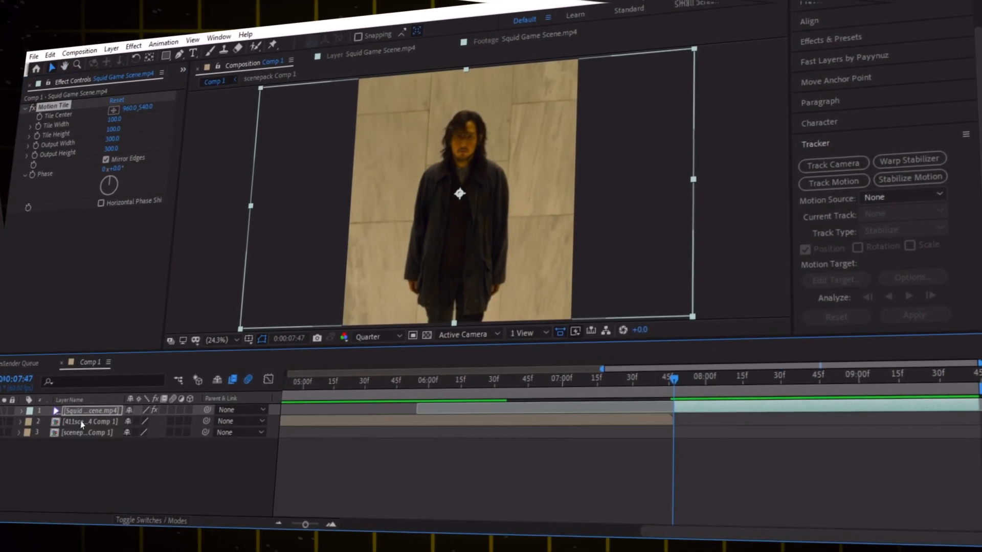
right_click(98, 406)
left_click(154, 335)
left_click(492, 354)
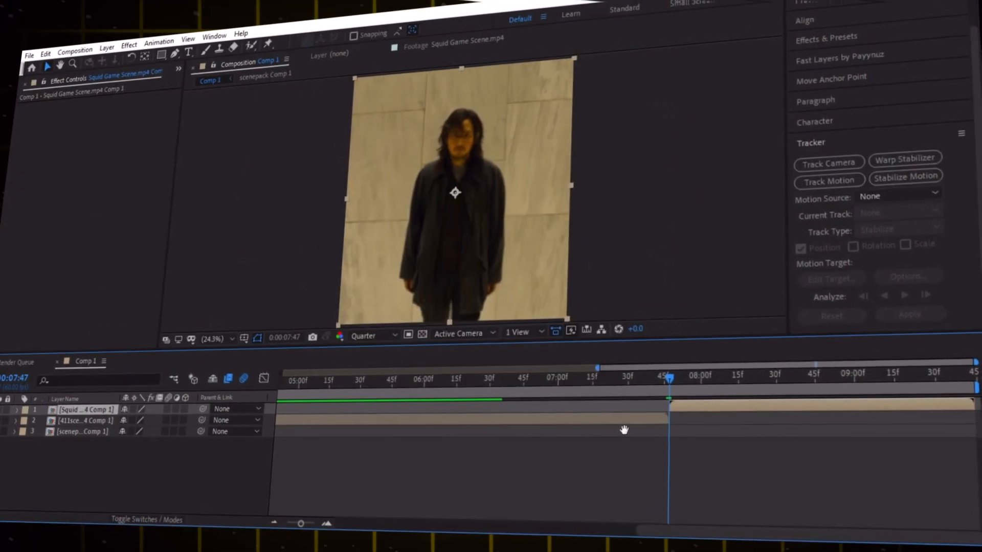
left_click(276, 521)
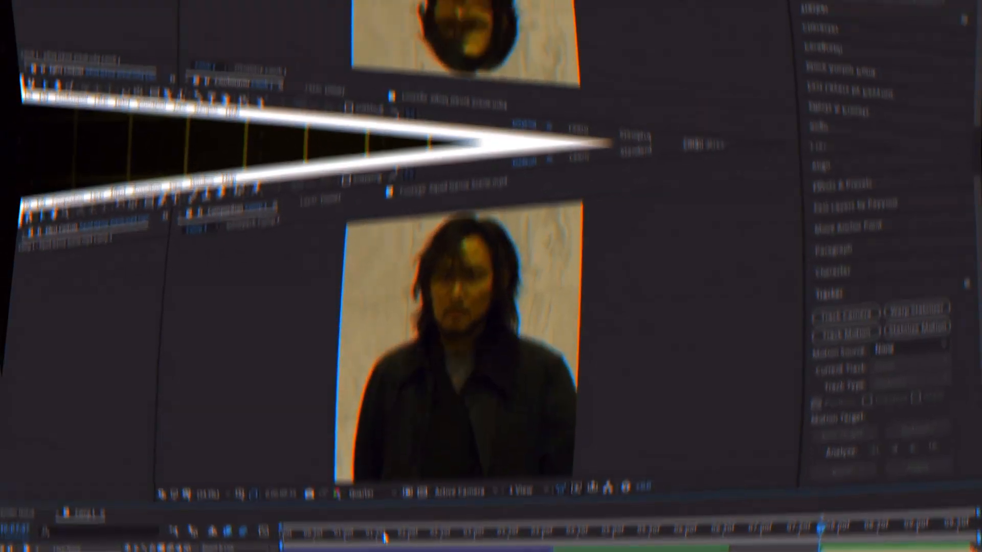